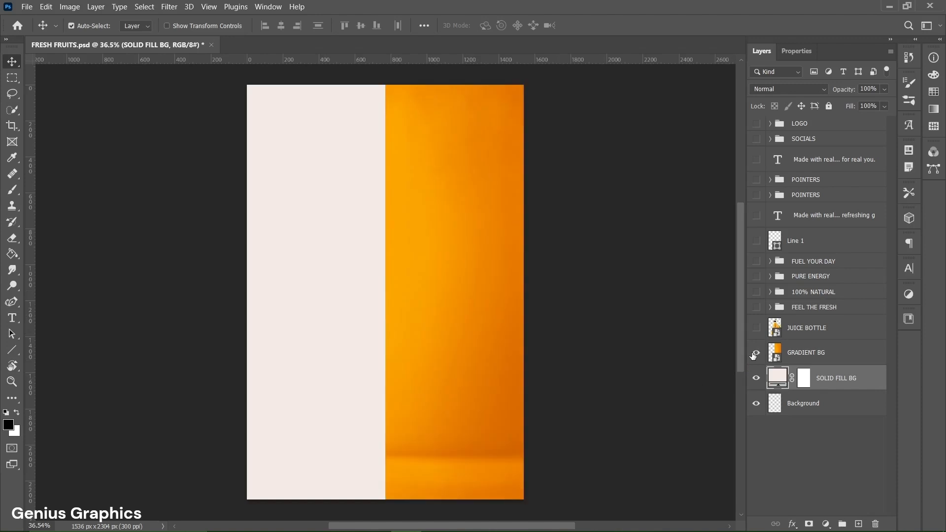
Show the JUICE BOTTLE layer over the split cream and orange gradient background.
left_click_drag(484, 338, 441, 340)
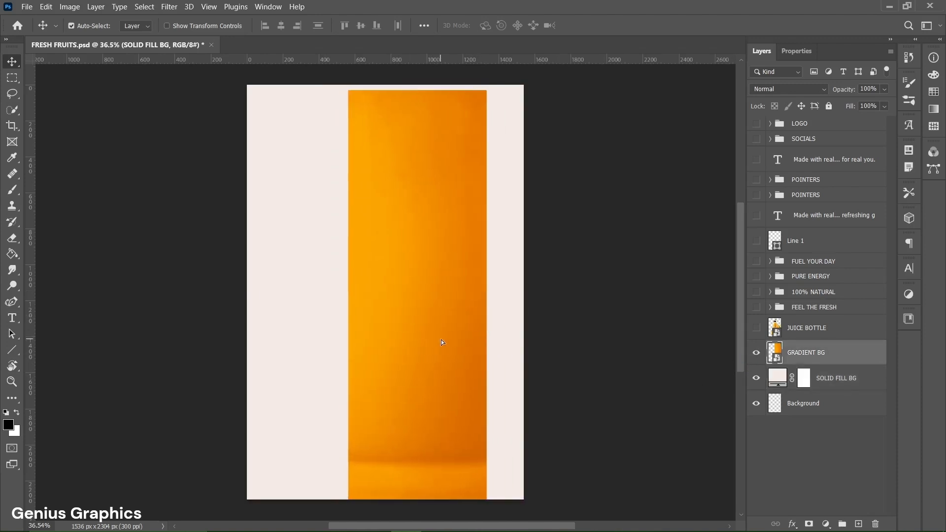
key("ctrl+z")
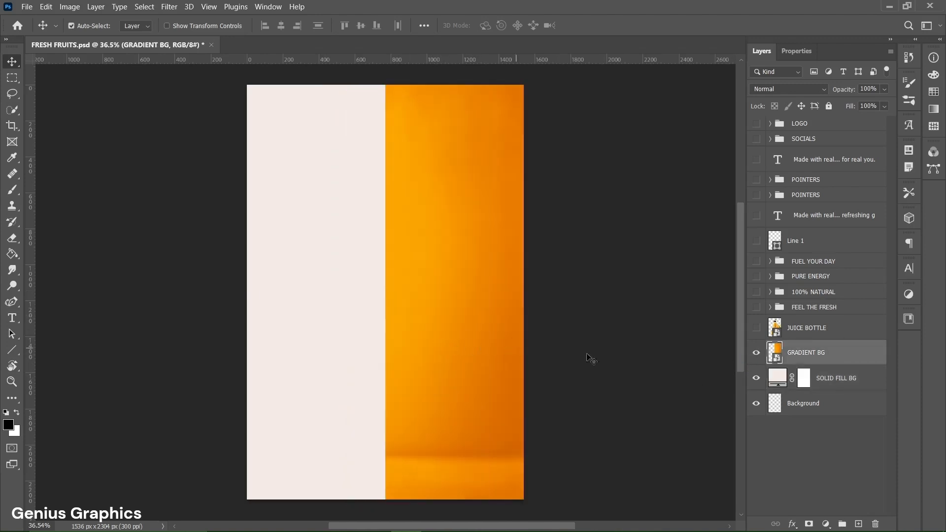
left_click(754, 329)
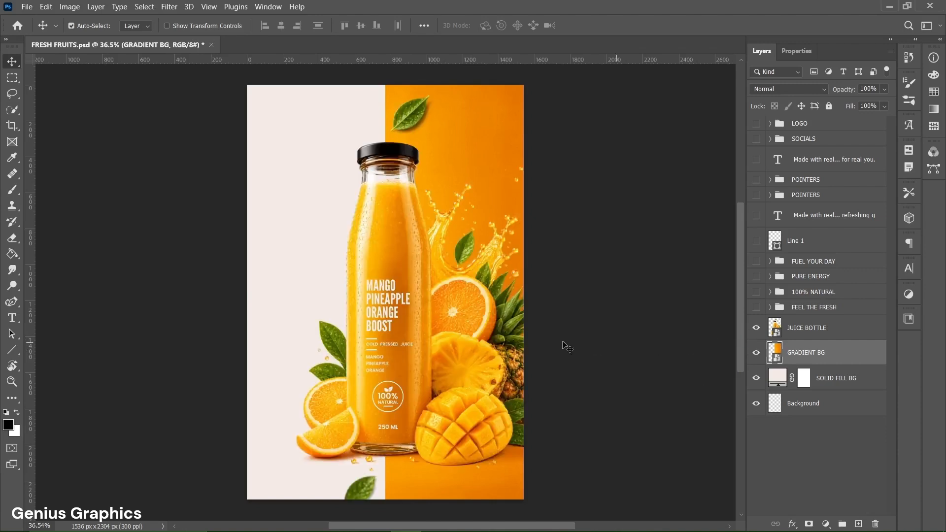
left_click_drag(412, 338, 388, 333)
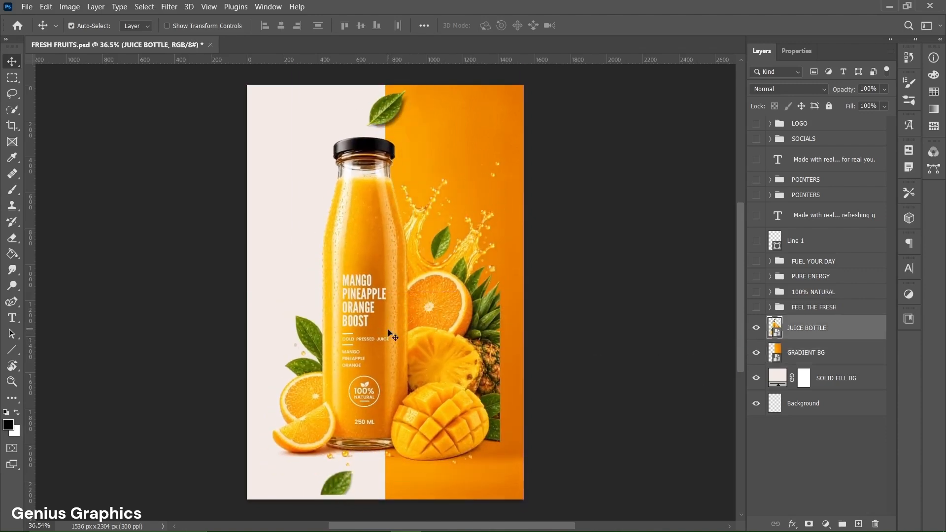
key("ctrl+z")
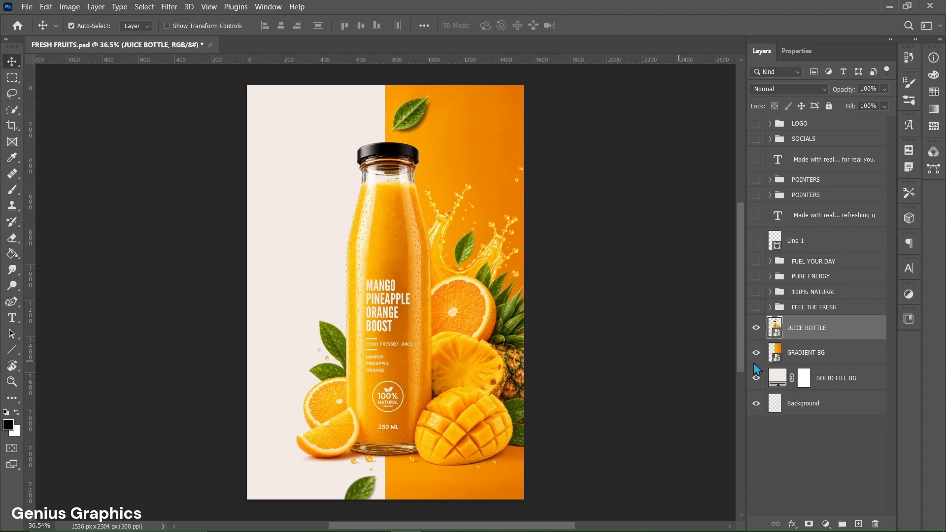
left_click(834, 358)
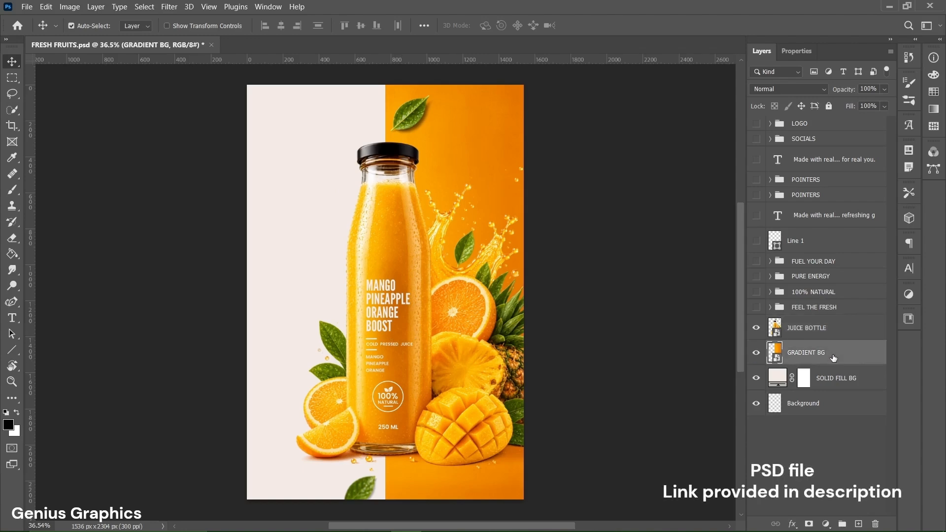
left_click(840, 330)
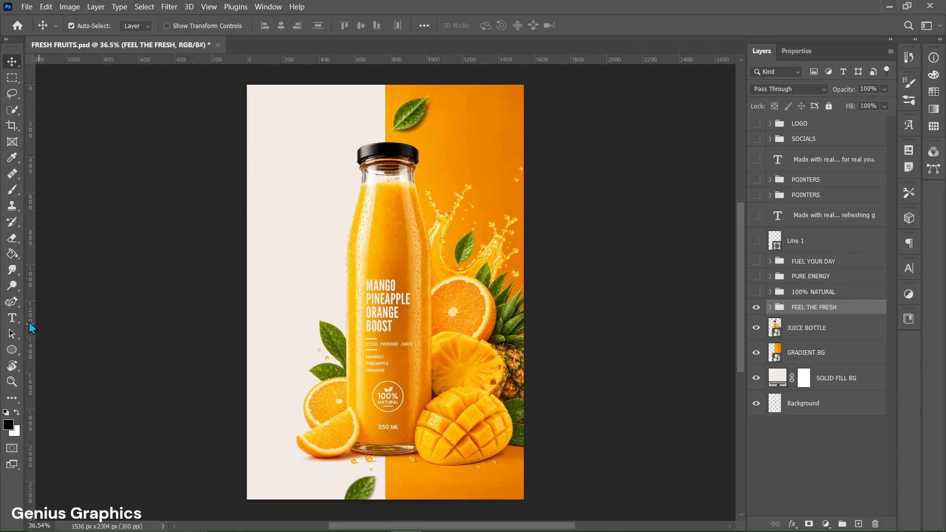
Add a slanted Playlist Script headline on the orange area: "Feel the" in white at 24 pt, with "Fresh!" in yellow at 50.88 pt below.
right_click(18, 320)
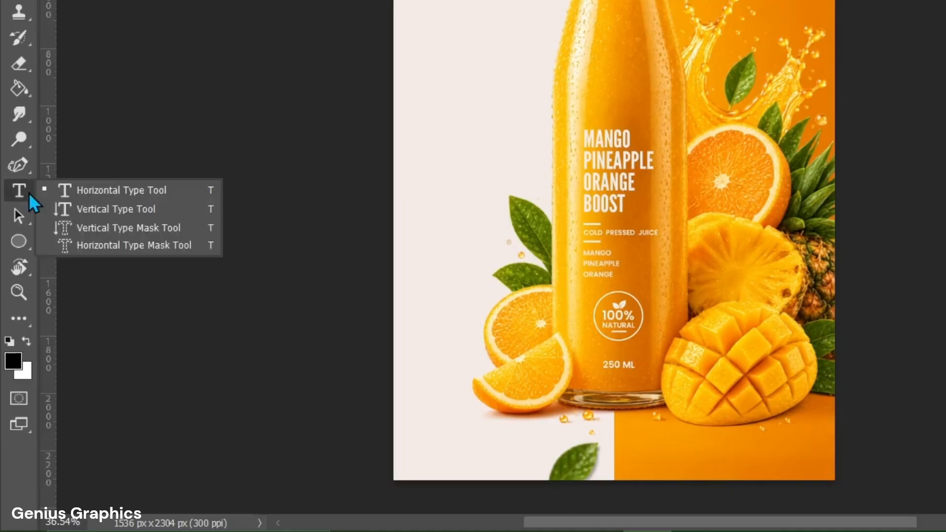
left_click(120, 192)
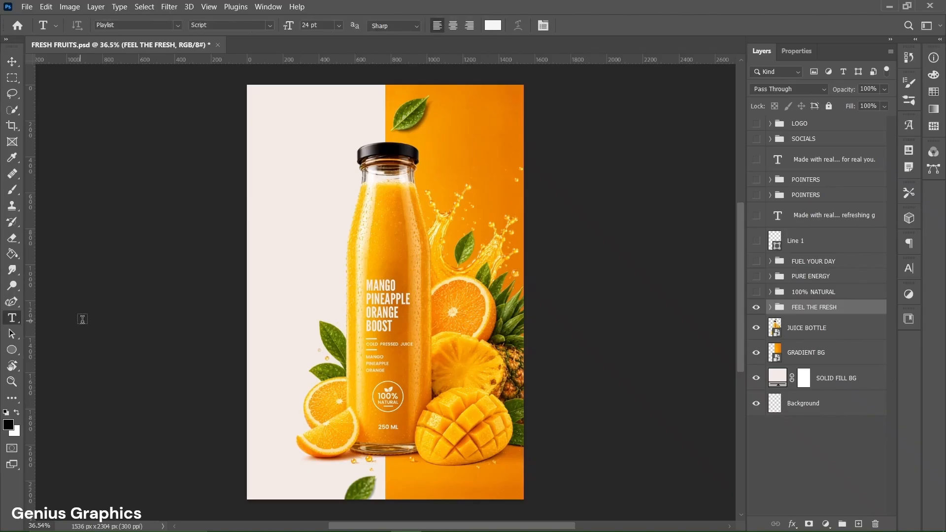
left_click(460, 152)
scroll(461, 151, "up", 3)
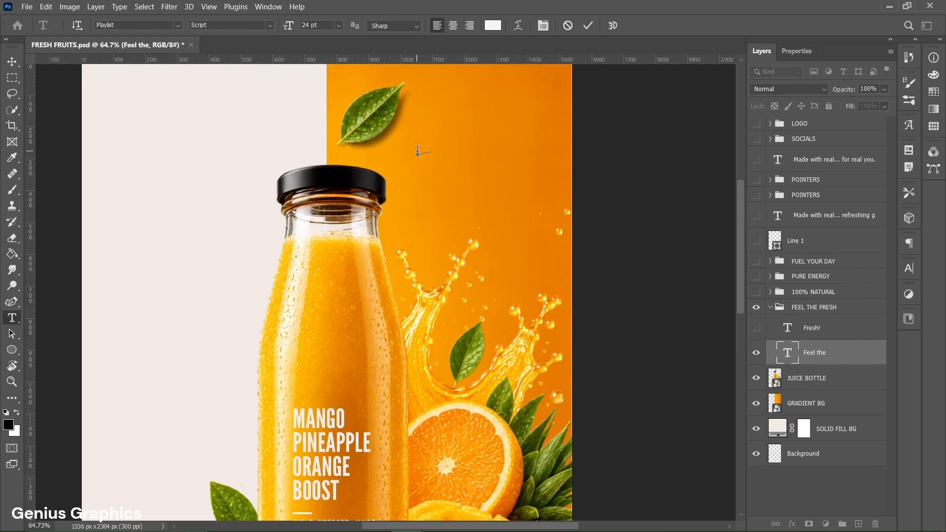
type("Feel t")
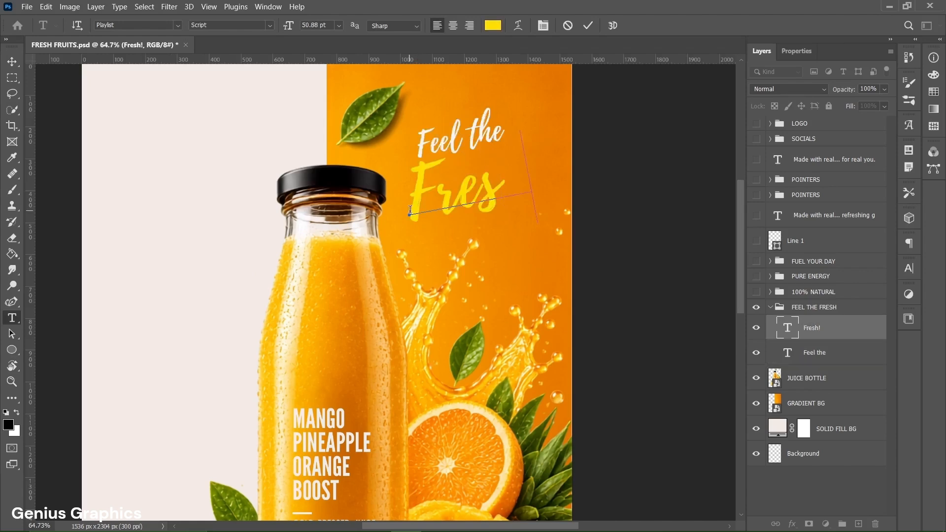
type("h!")
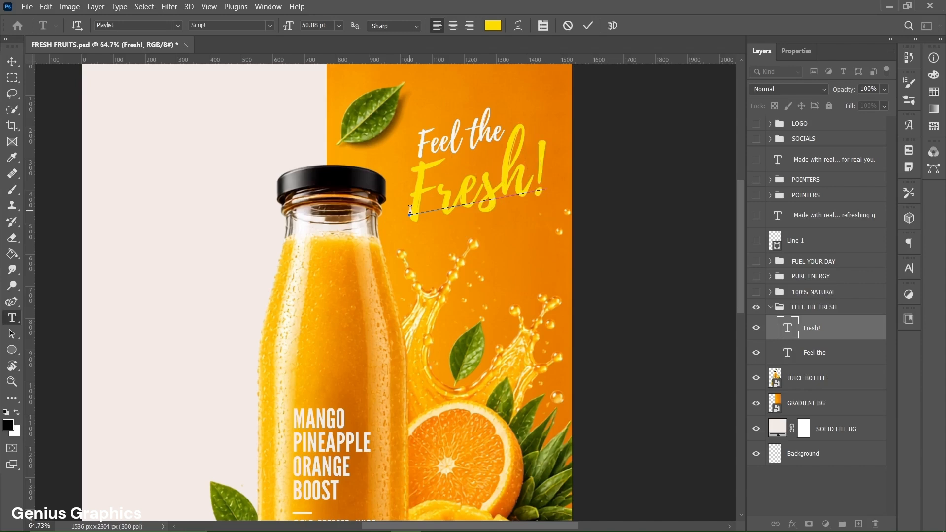
key("ctrl+Return")
key("v")
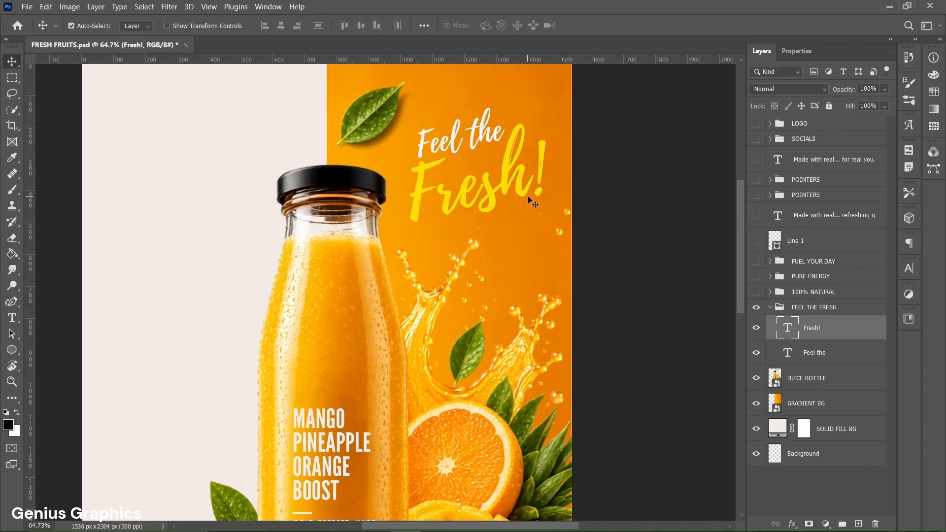
Examine the character settings of the "Feel the" and "Fresh!" text layers, including the hex colour of "Fresh!".
left_click(493, 129)
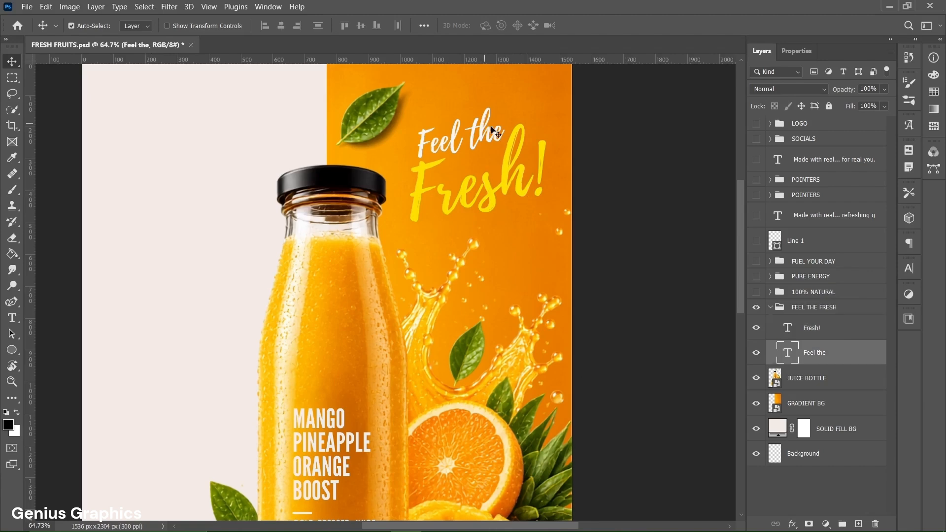
left_click(807, 54)
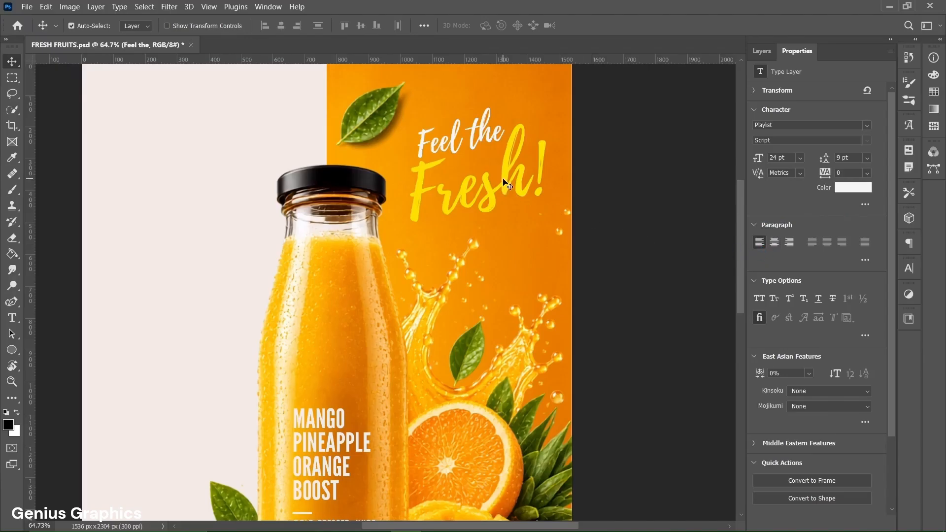
left_click(503, 182)
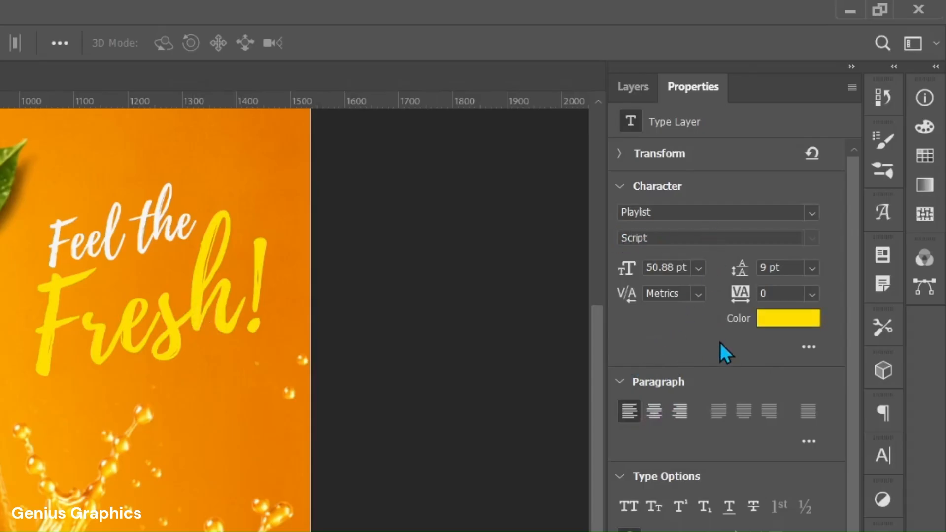
left_click(788, 322)
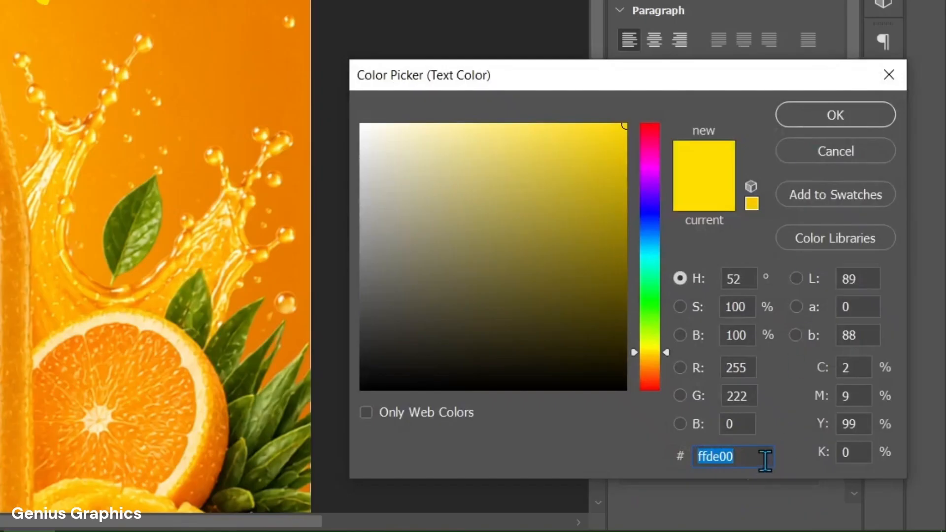
left_click(764, 456)
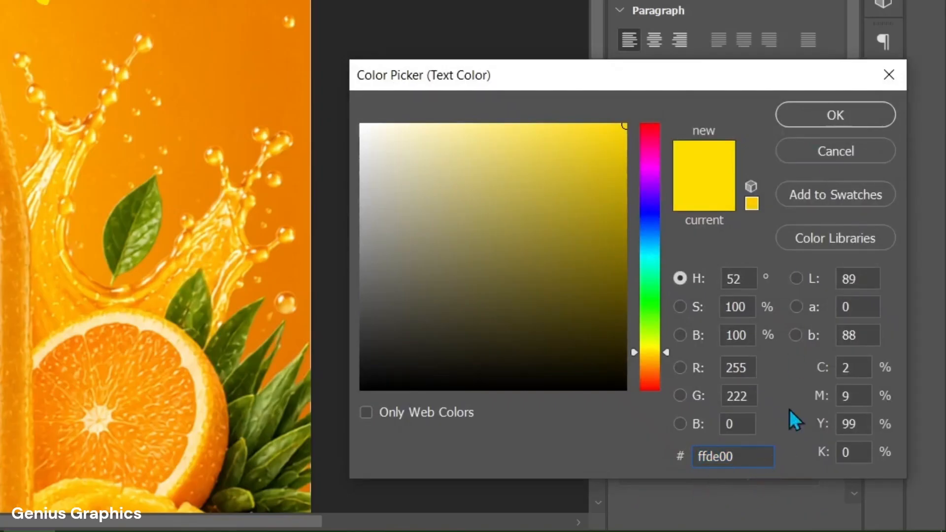
left_click(829, 112)
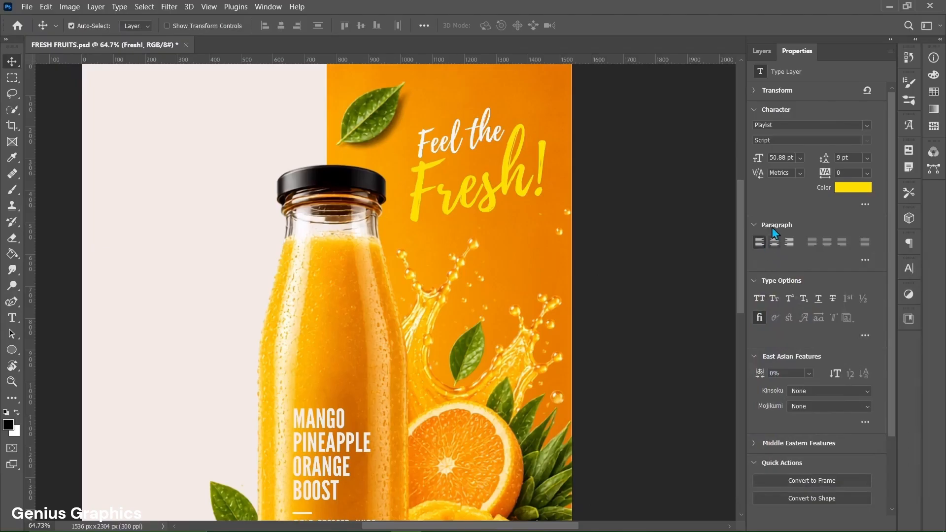
Collapse the FEEL THE FRESH group in the layer list.
left_click(761, 53)
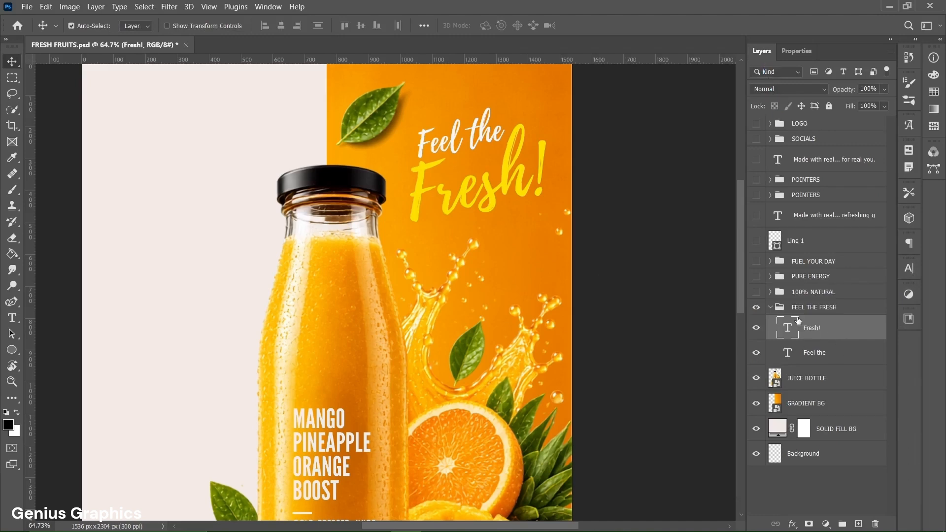
left_click(830, 310)
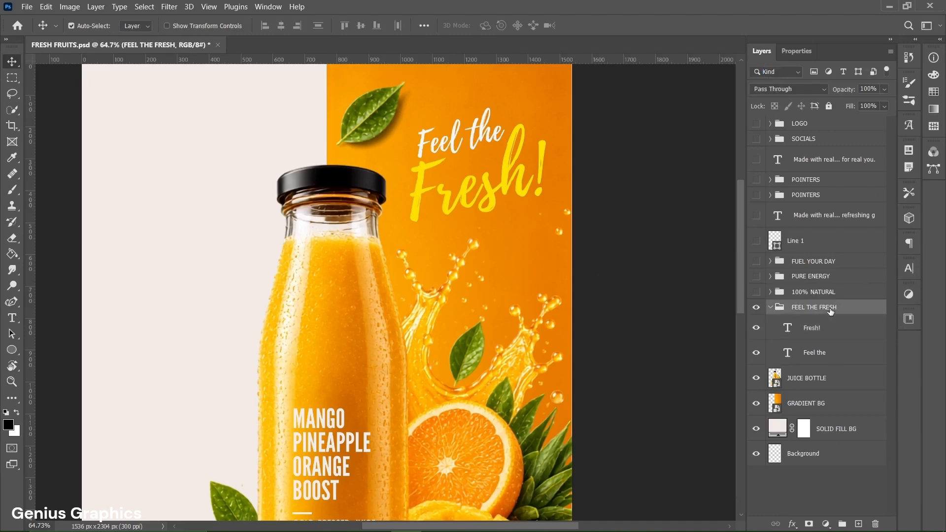
left_click(770, 308)
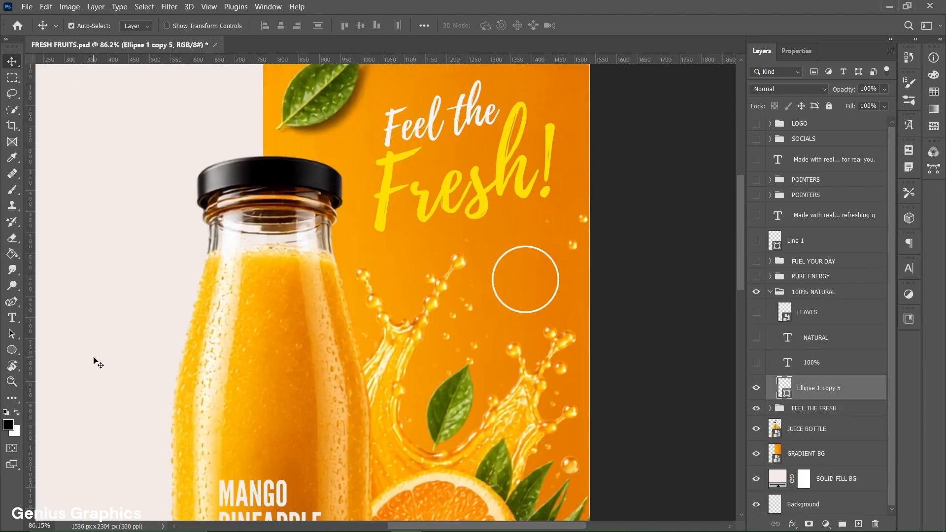
right_click(14, 349)
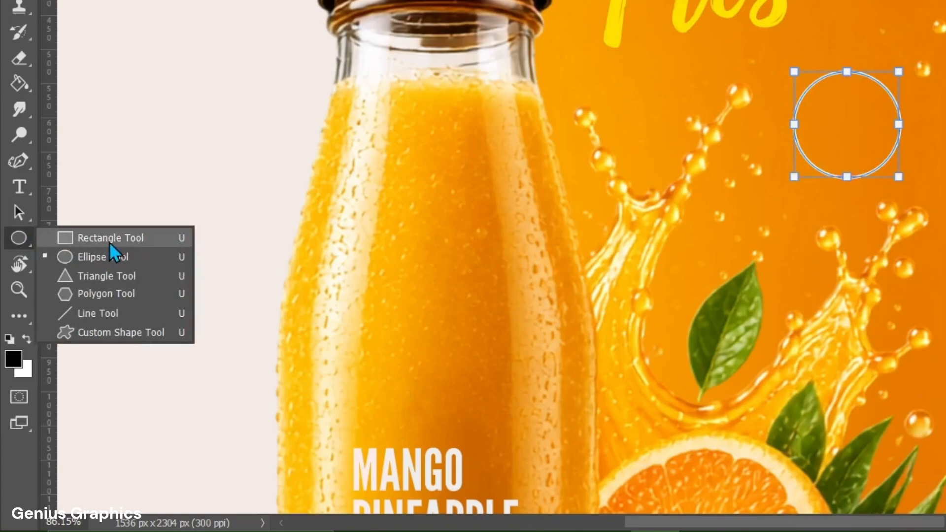
left_click(110, 256)
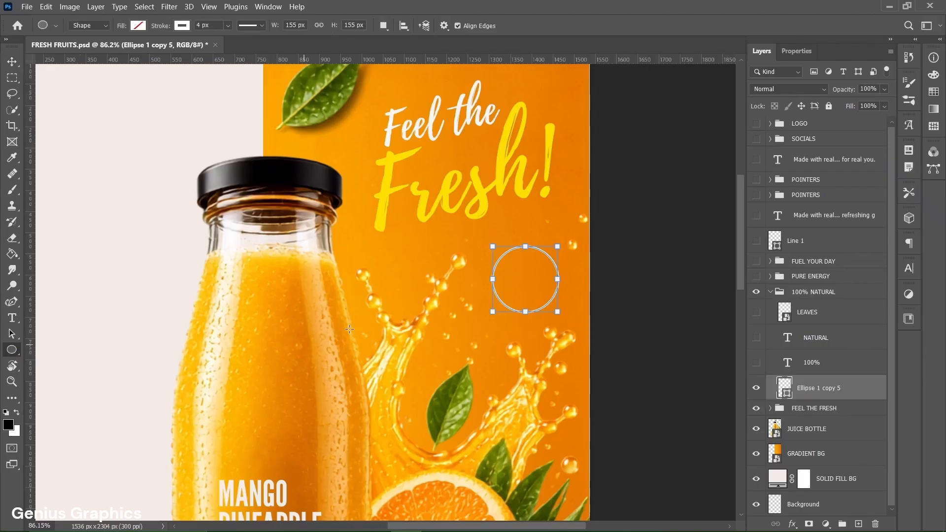
left_click(379, 297)
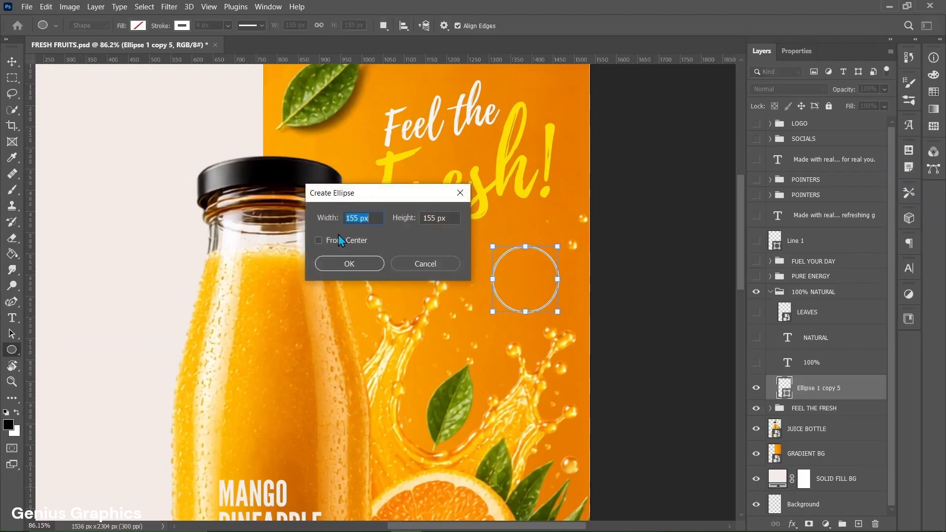
left_click(422, 261)
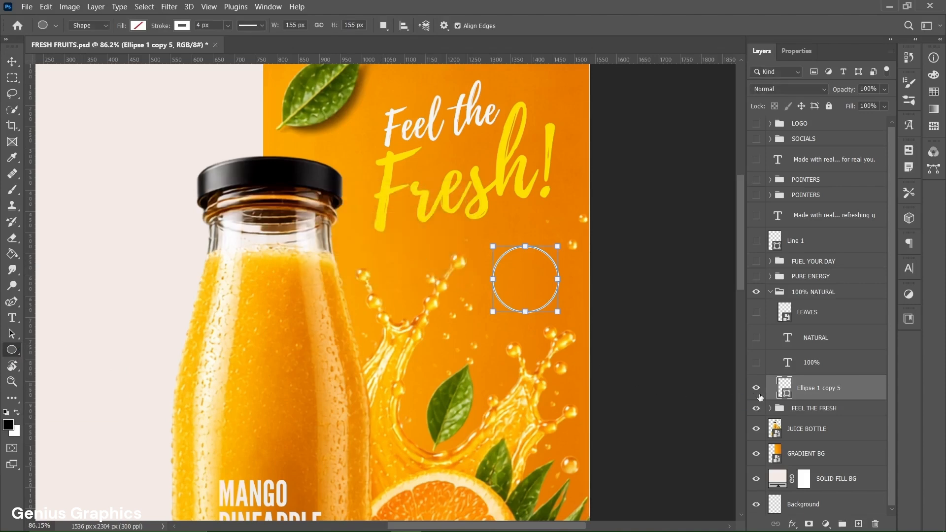
Examine the circle's shape properties: its dimensions, fill, stroke width and stroke colour.
left_click(797, 52)
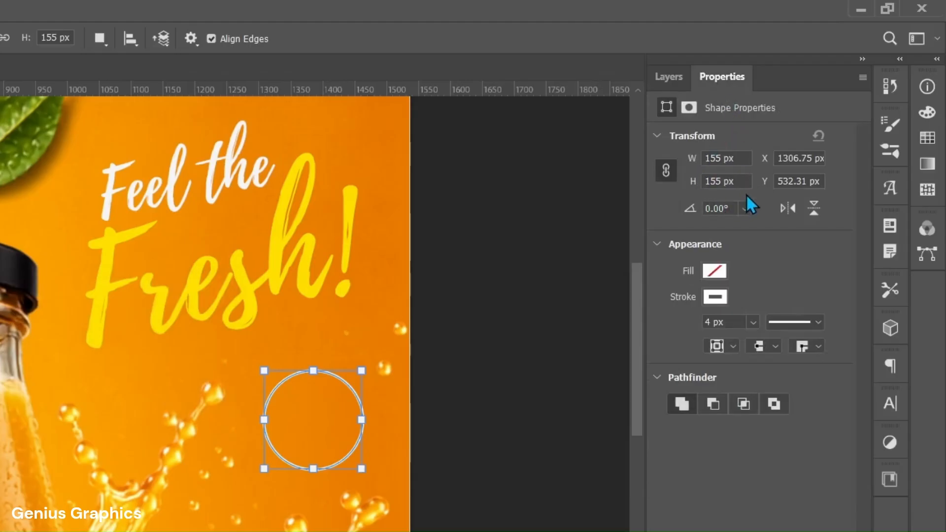
left_click(718, 272)
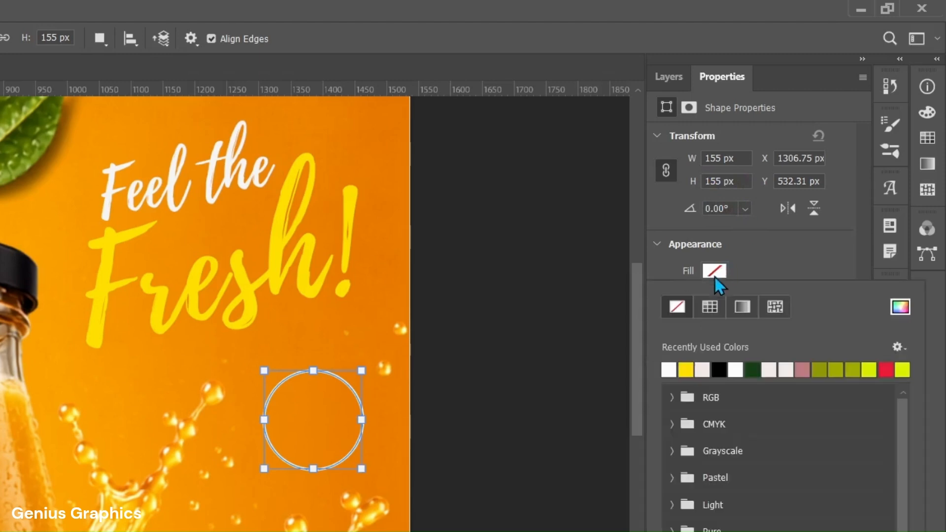
left_click(747, 275)
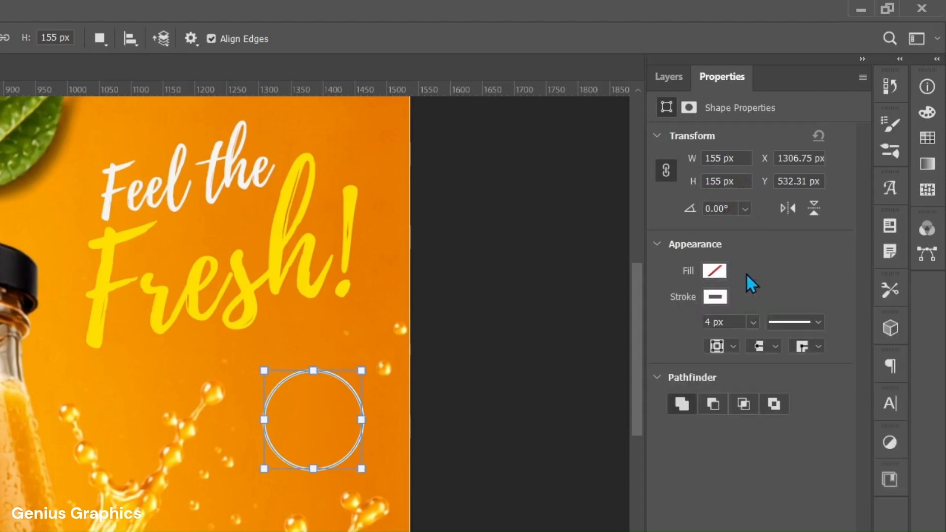
left_click(724, 297)
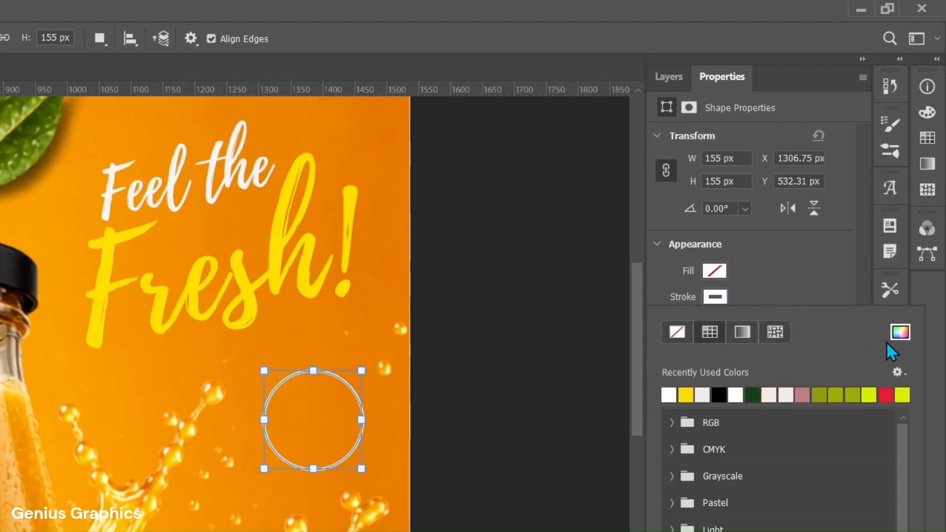
left_click(901, 335)
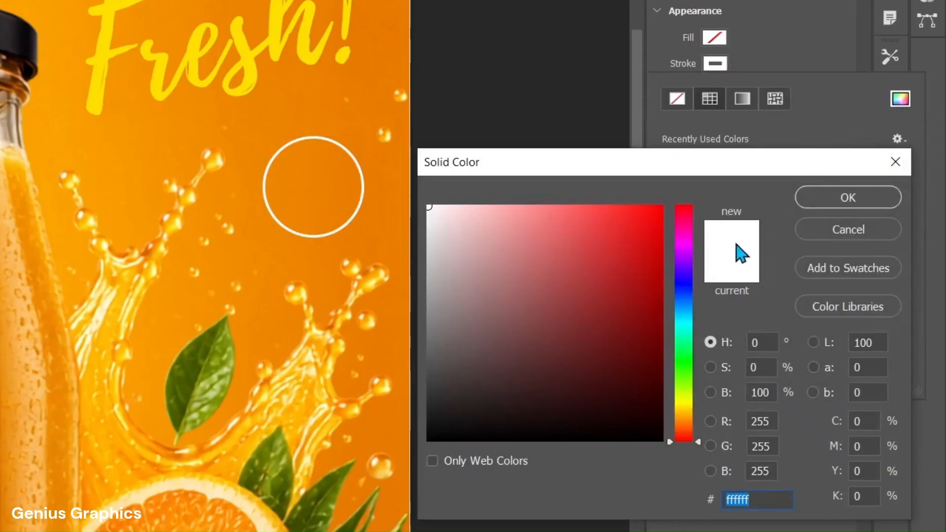
left_click(838, 199)
left_click(803, 46)
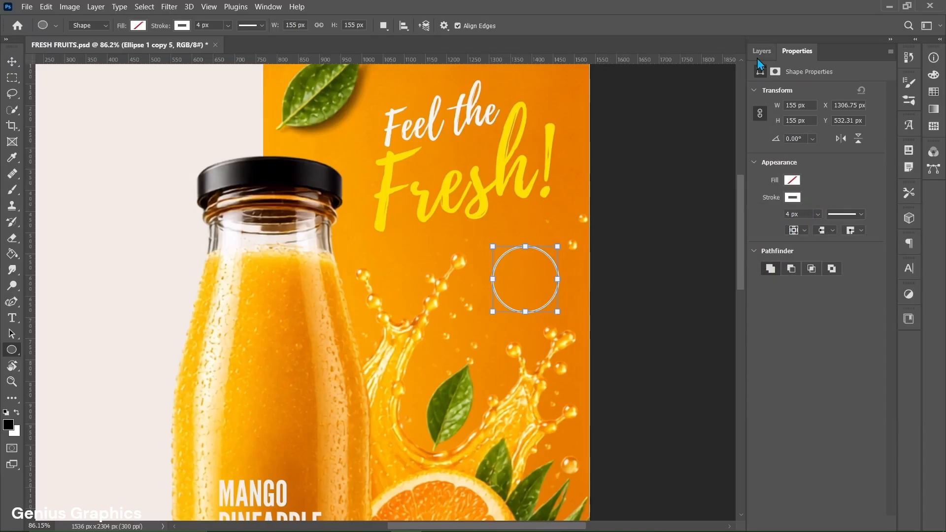
left_click(666, 83)
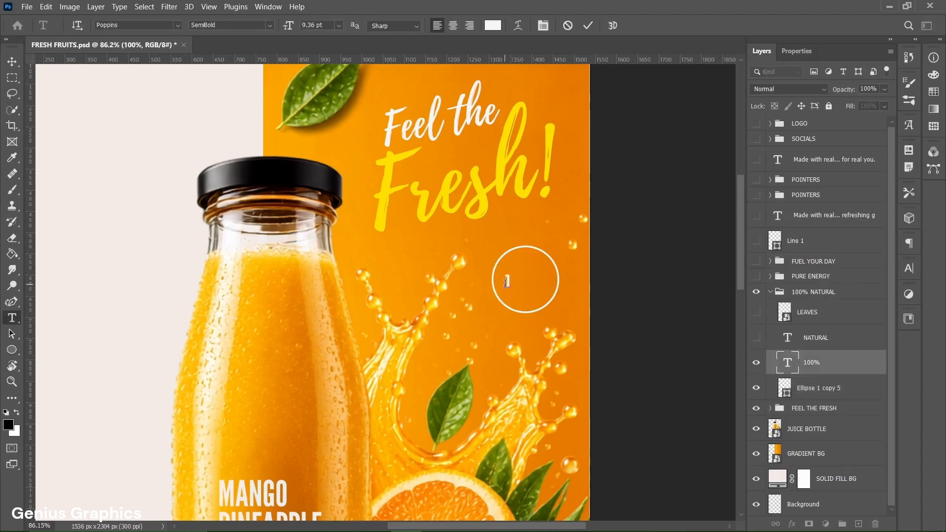
Add white Poppins SemiBold text inside the circle: "100%" at 9.36 pt, with "NATURAL" at 5.04 pt below it.
type("00%")
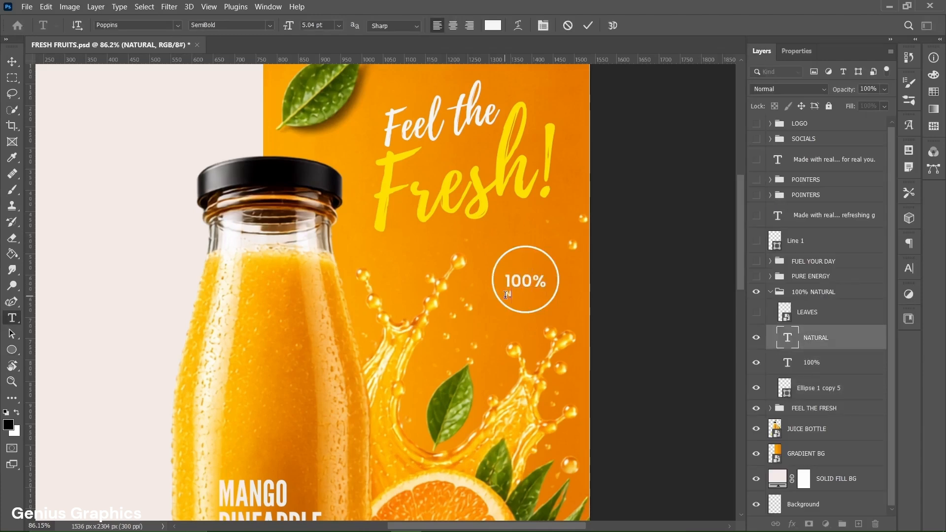
type("URAL")
key("ctrl+Return")
key("v")
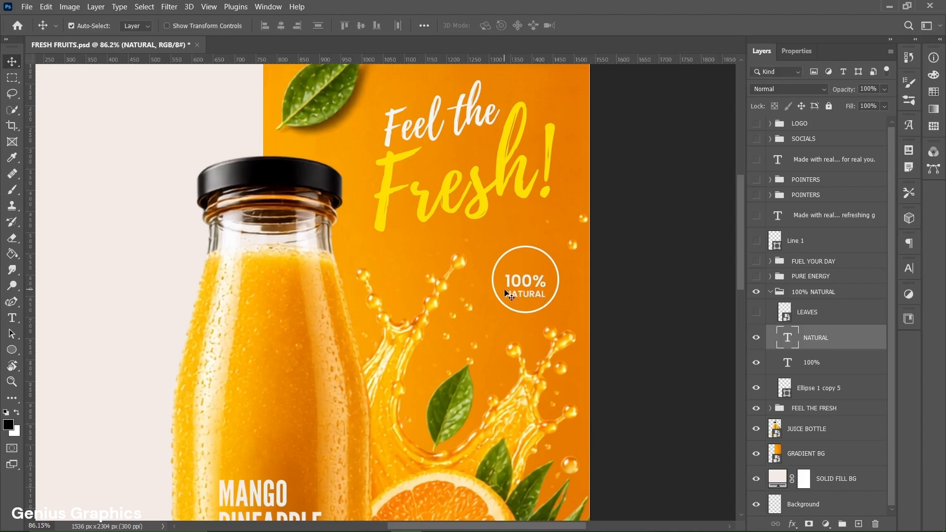
Examine the character settings of the "100%" and "NATURAL" text layers in the badge.
left_click(531, 284)
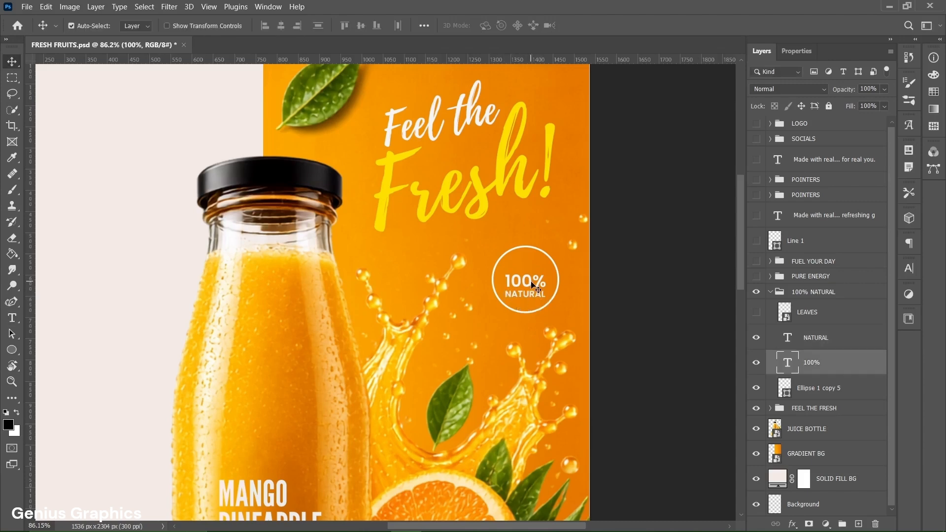
left_click(785, 54)
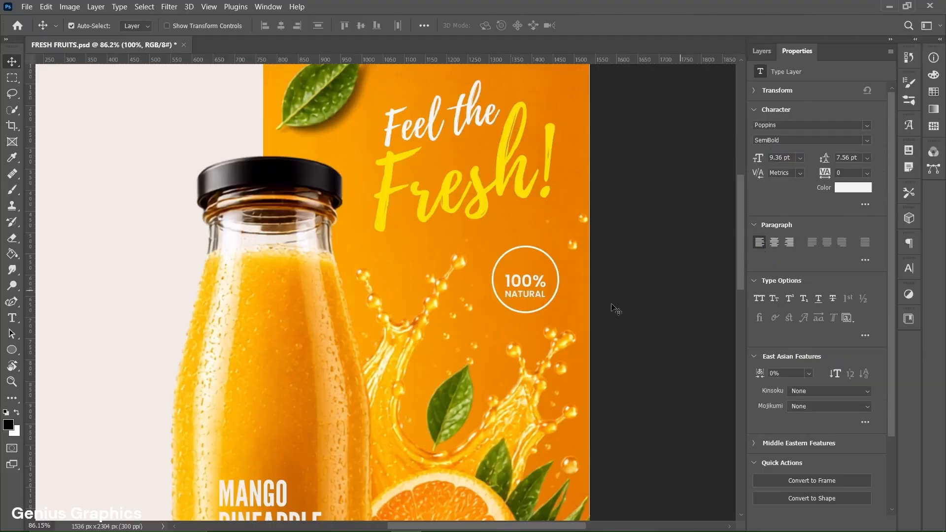
left_click(531, 296)
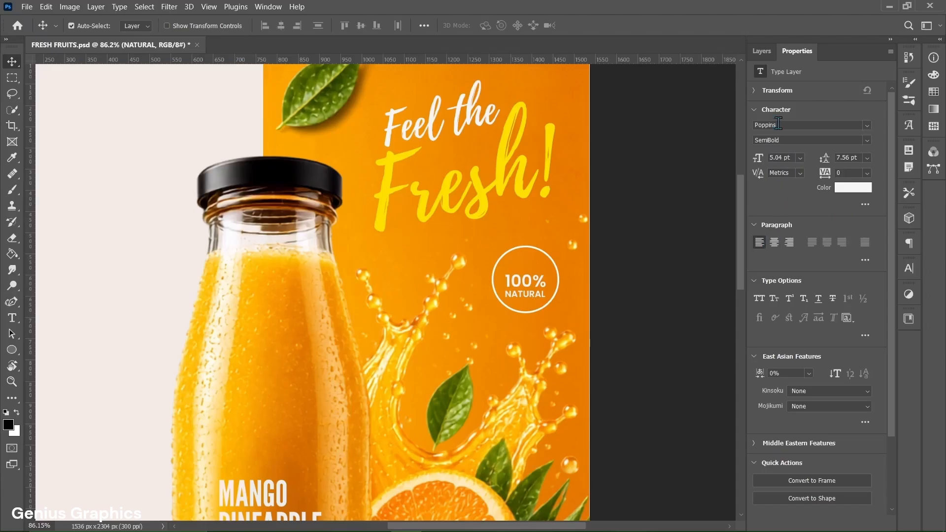
Show the LEAVES icon layer above "100%" in the badge and collapse the 100% NATURAL group.
left_click(768, 52)
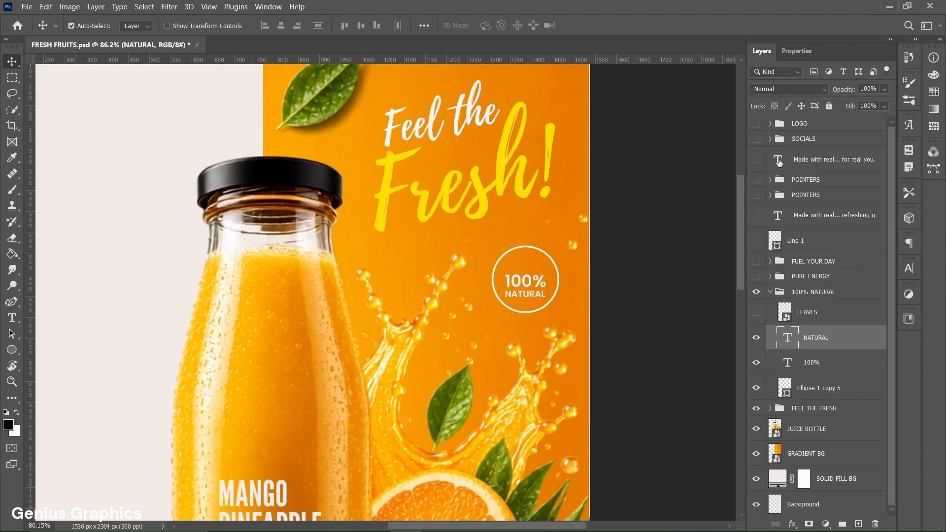
left_click(812, 312)
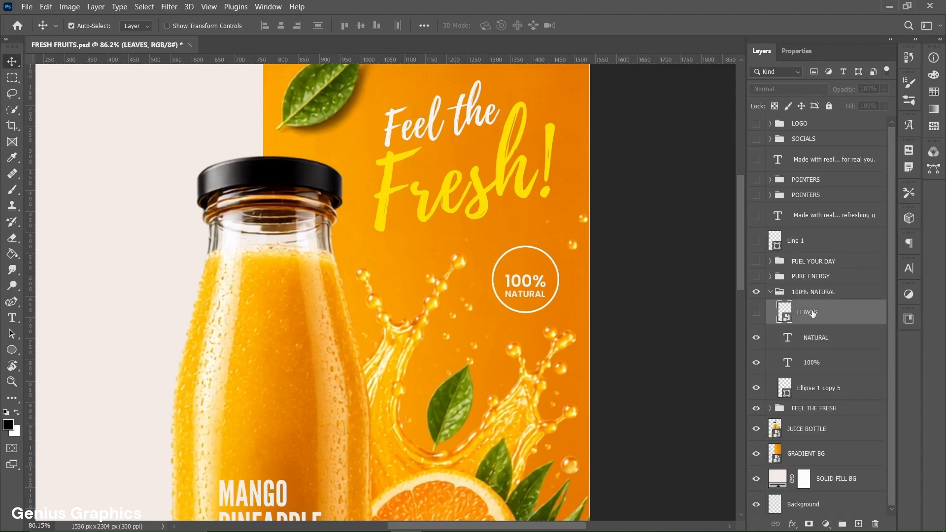
left_click(756, 312)
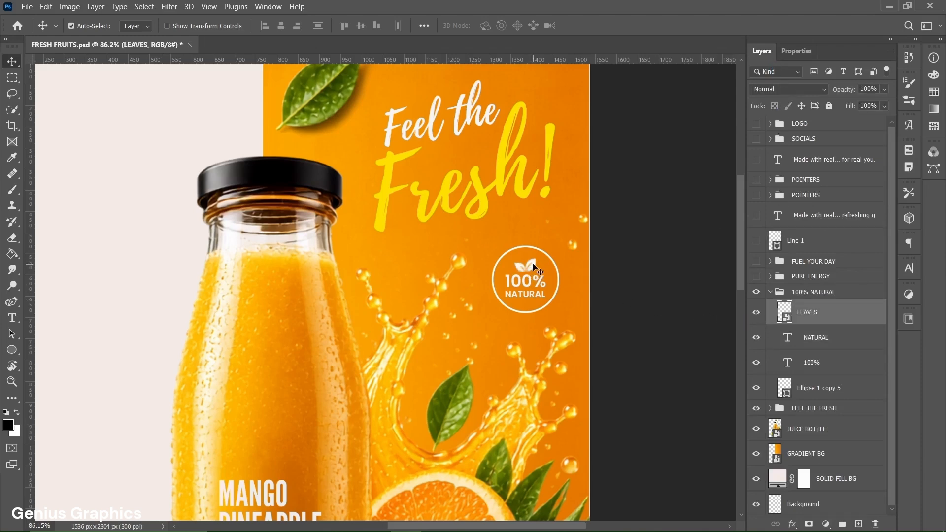
left_click(771, 294)
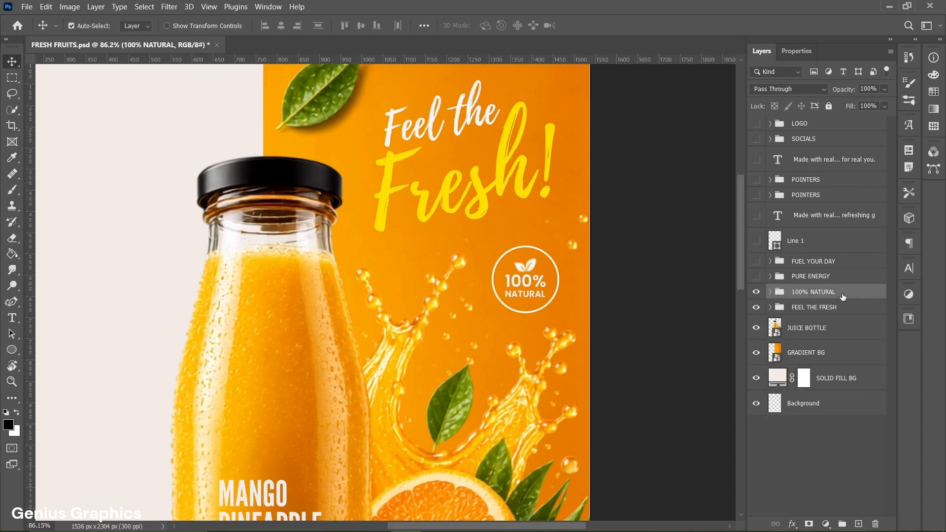
Add League Gothic text beside the bottle on the light background: dark green "PURE" at 80.4 pt, with orange "ENERGY" at 52.39 pt below it.
left_click_drag(563, 526, 517, 529)
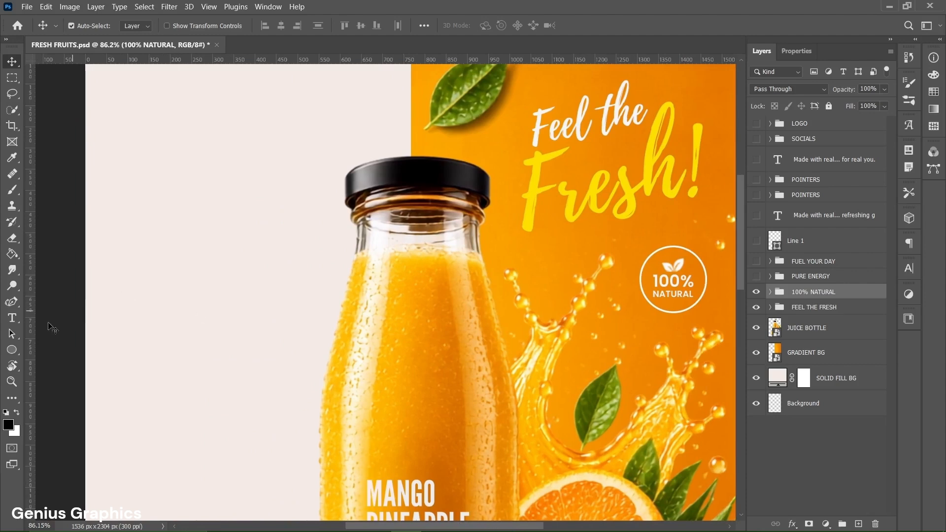
left_click(12, 318)
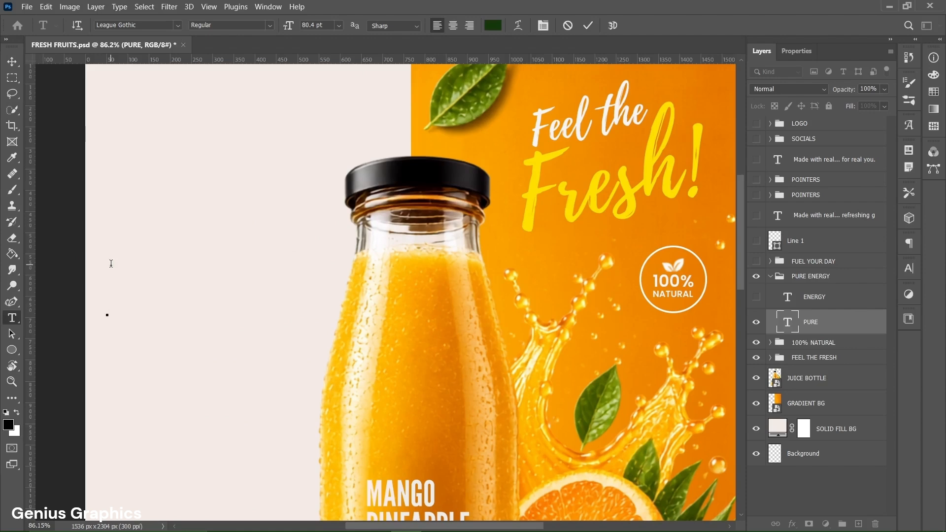
type("PURE")
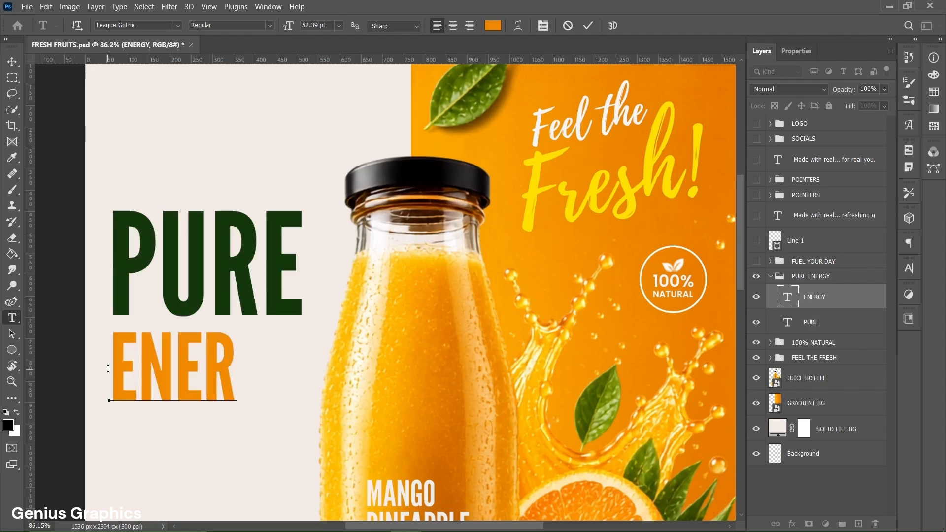
type("GY")
key("Escape")
key("v")
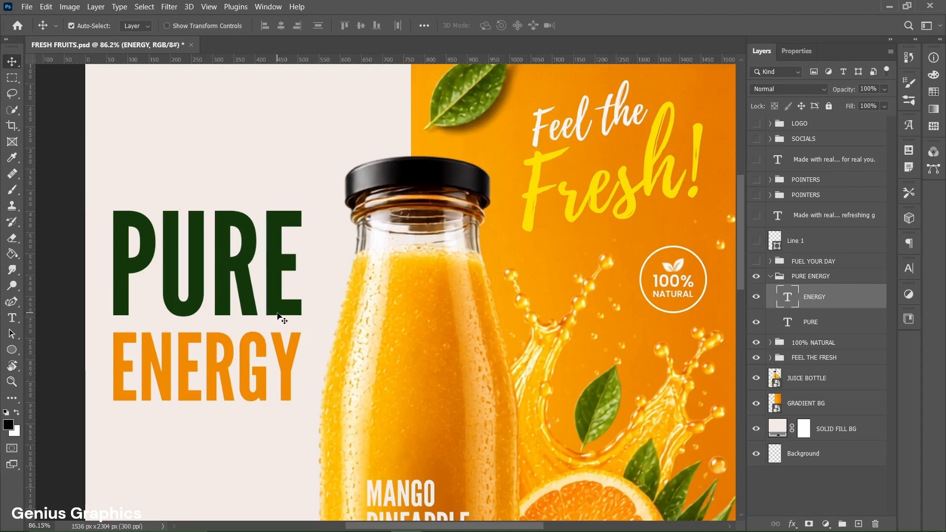
Examine the character settings of the "PURE" text layer, including the hex code of its colour.
left_click(282, 313)
left_click(799, 54)
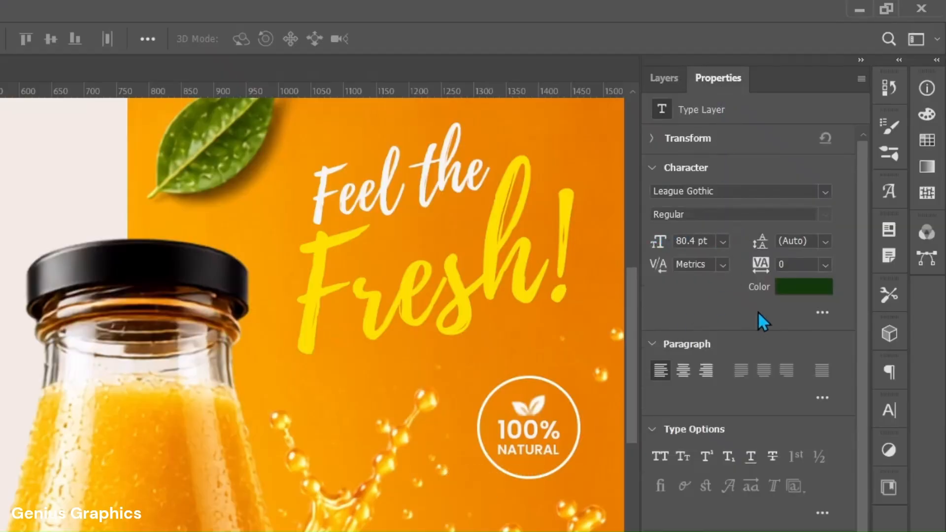
left_click(796, 296)
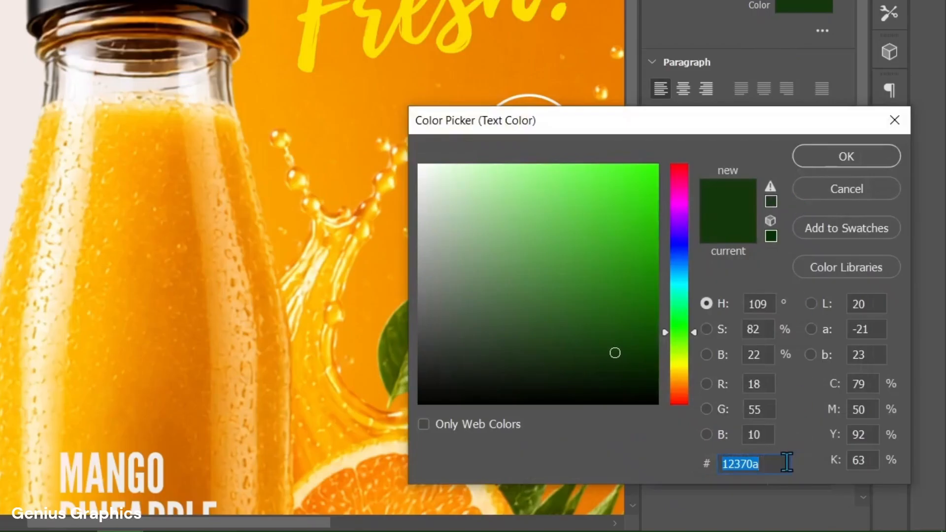
left_click(787, 462)
left_click(838, 158)
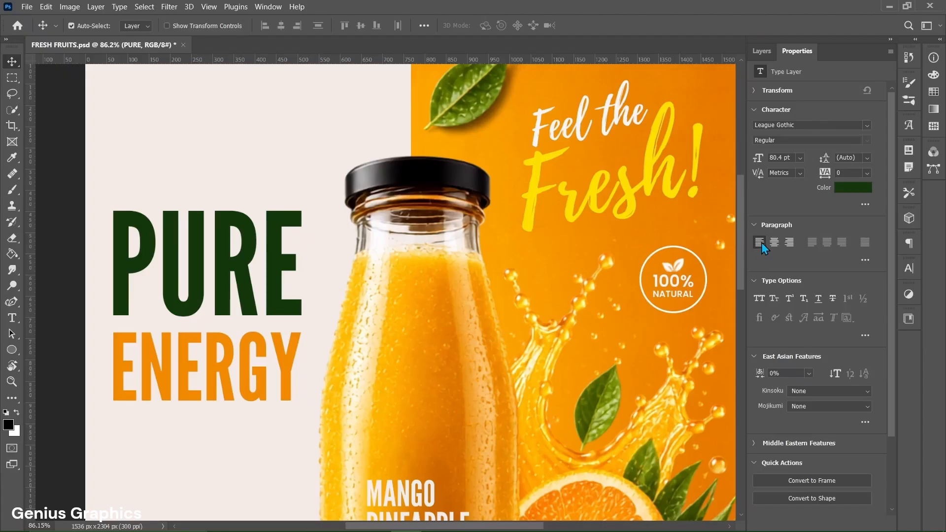
Examine the font, size and hex colour of the "ENERGY" text layer.
left_click(291, 377)
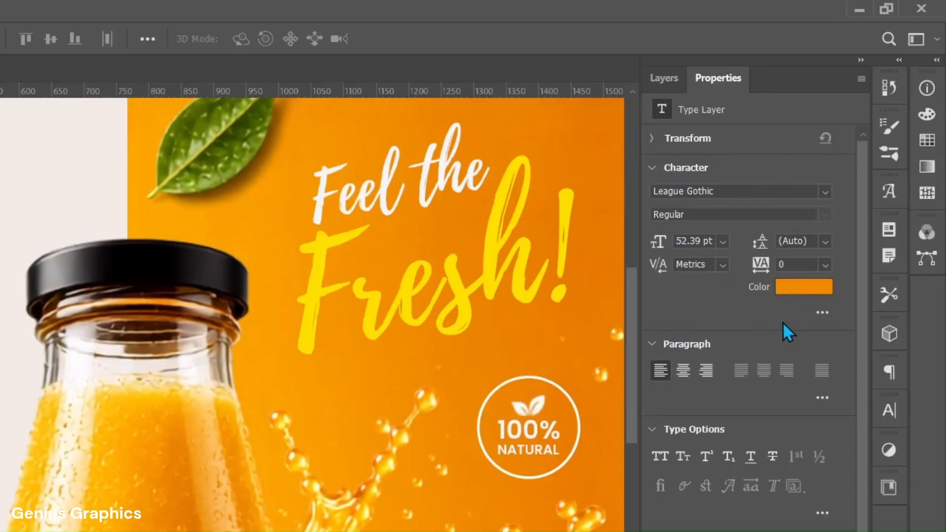
left_click(797, 288)
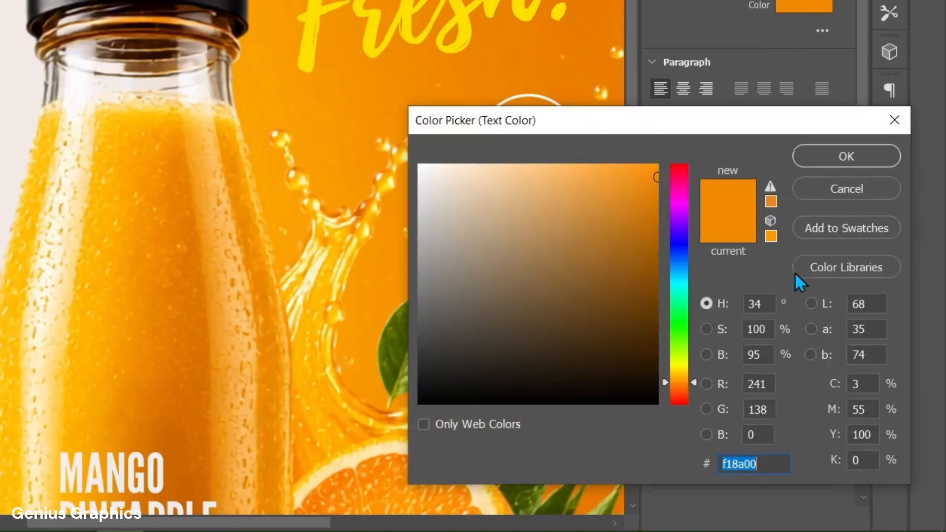
left_click(782, 464)
left_click(833, 164)
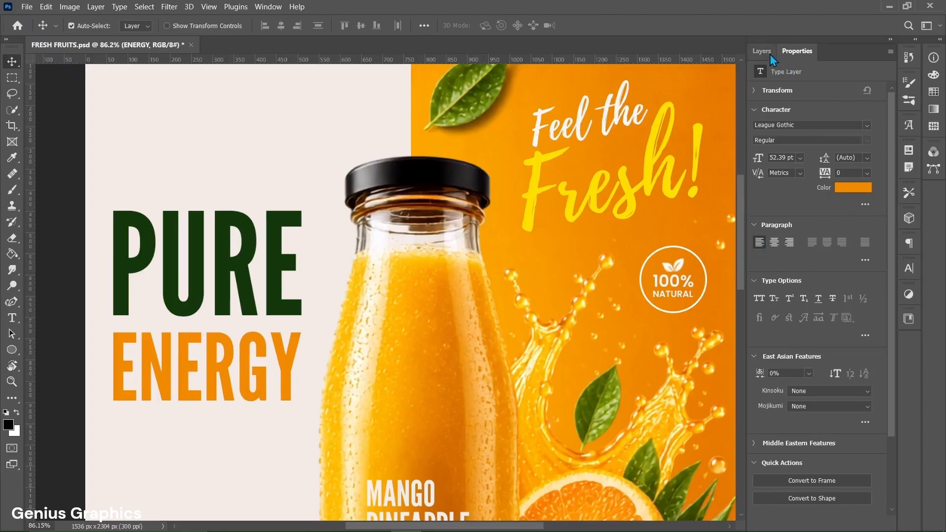
Add Poppins SemiBold text below "ENERGY": dark green "FUEL YOUR DAY" at 10.8 pt and orange "THE NATURAL WAY" at 10.32 pt beneath it.
left_click(762, 52)
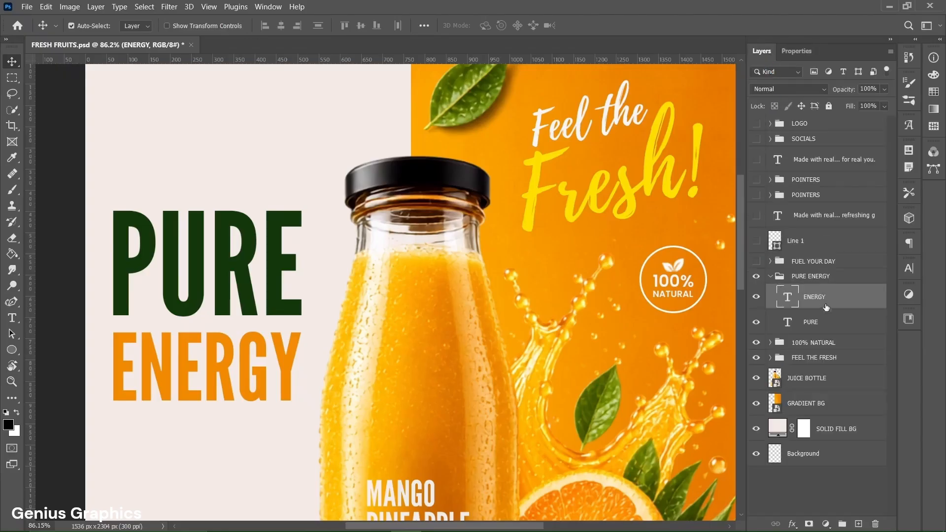
left_click(774, 278)
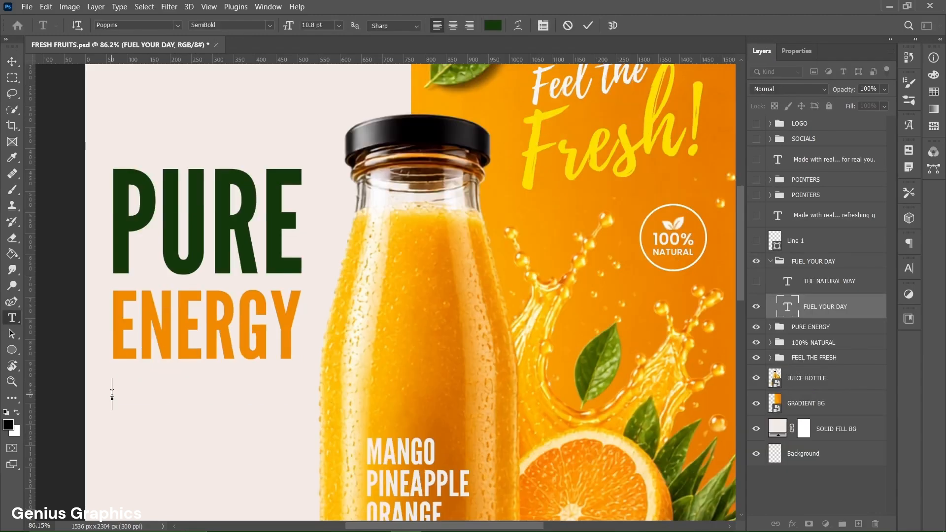
type("FUEL YO")
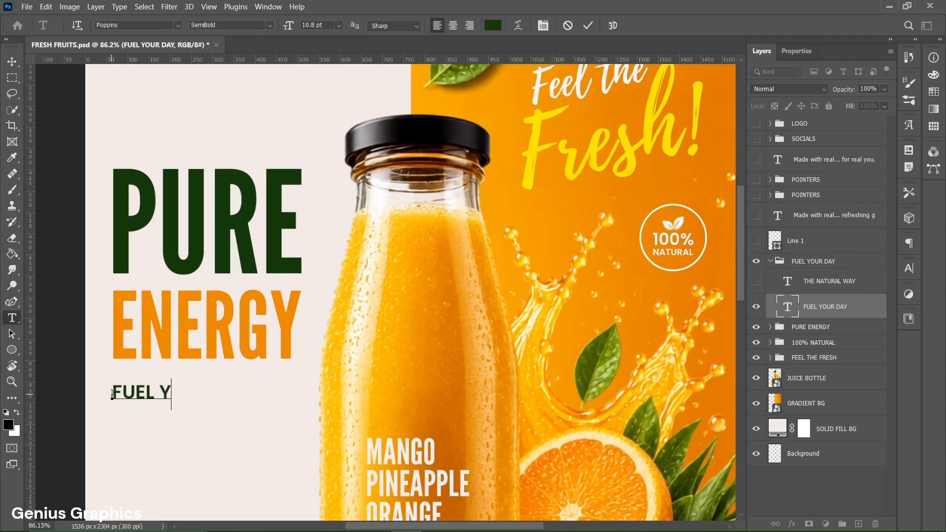
type("UR")
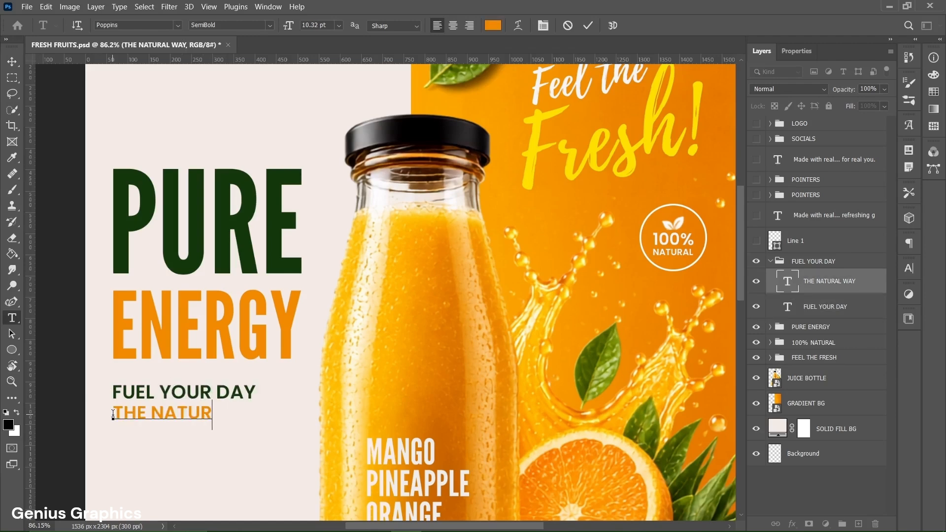
type("AL WAY")
key("ctrl+Return")
key("v")
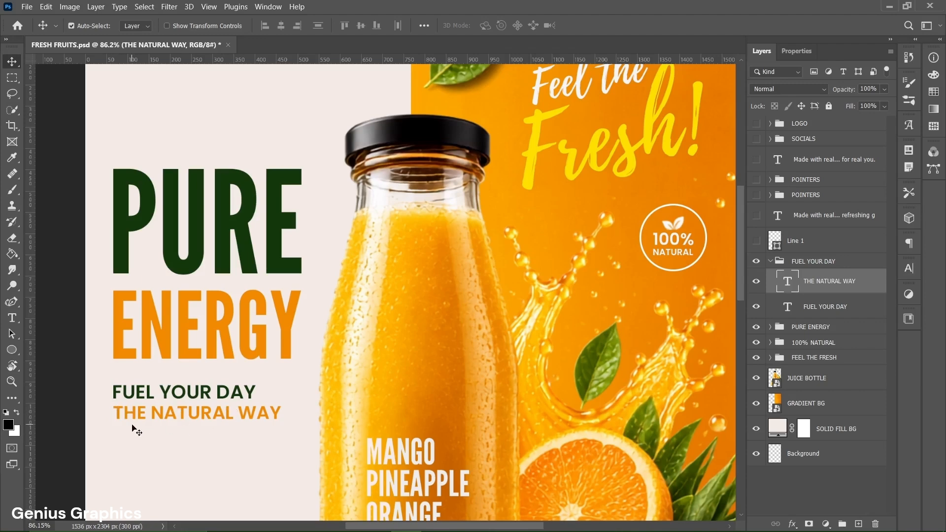
Examine the character settings of the "FUEL YOUR DAY" text layer, including its hex colour.
left_click(253, 400)
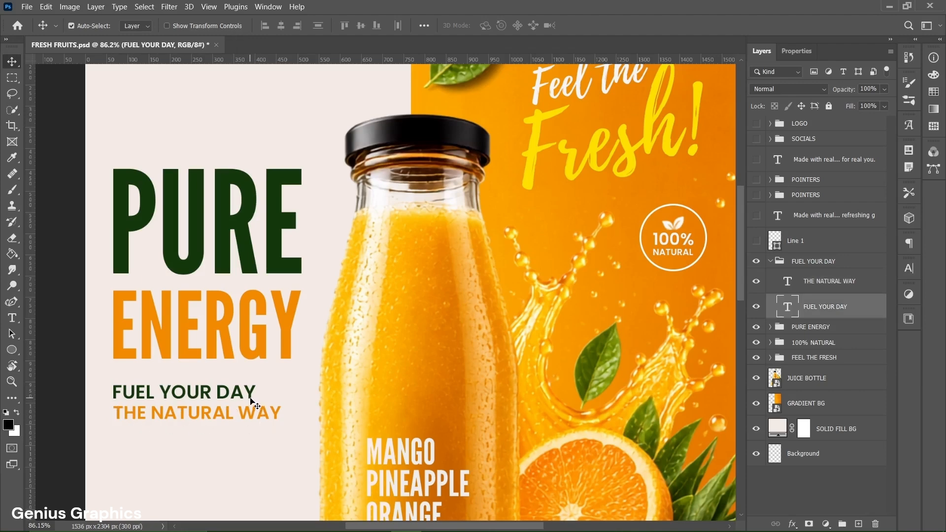
left_click(805, 56)
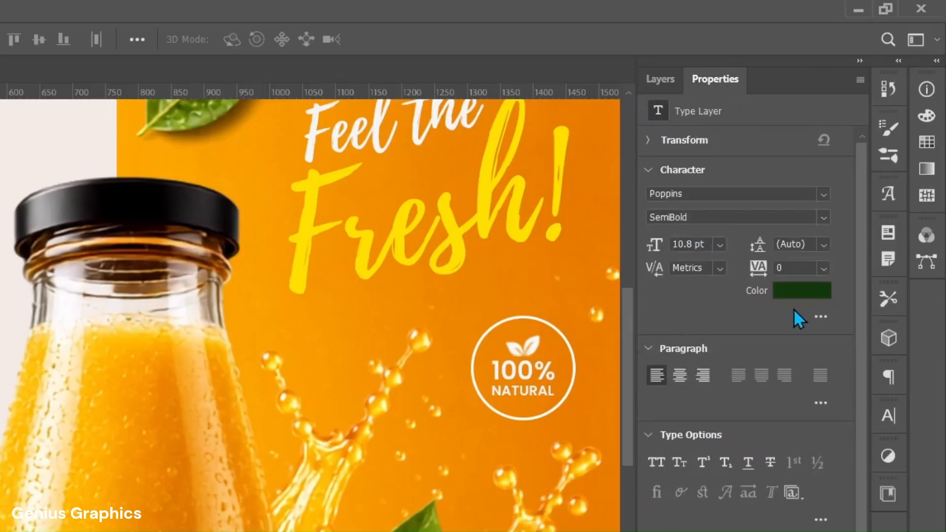
left_click(803, 292)
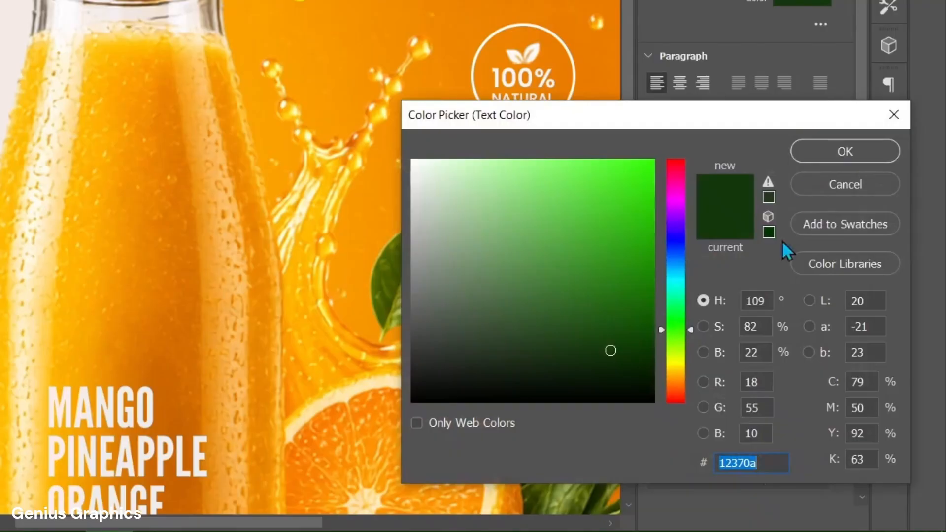
left_click(774, 460)
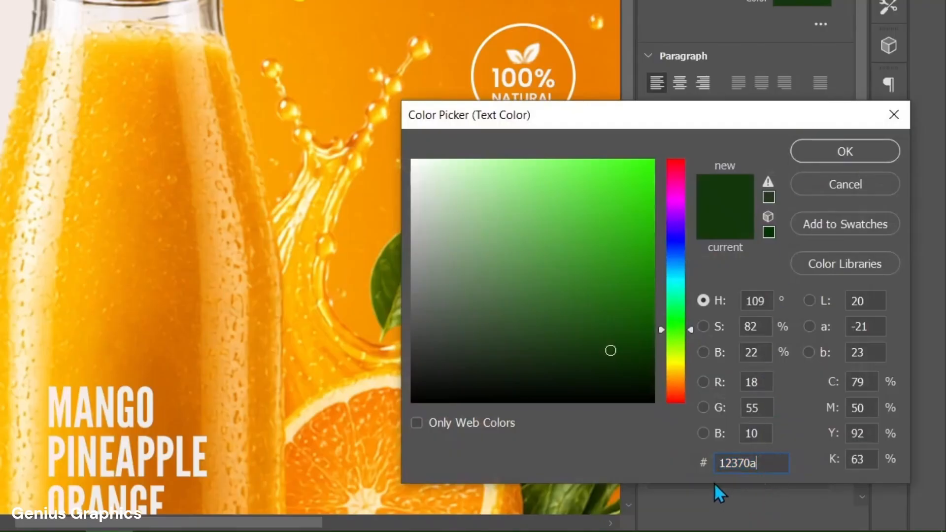
left_click(851, 158)
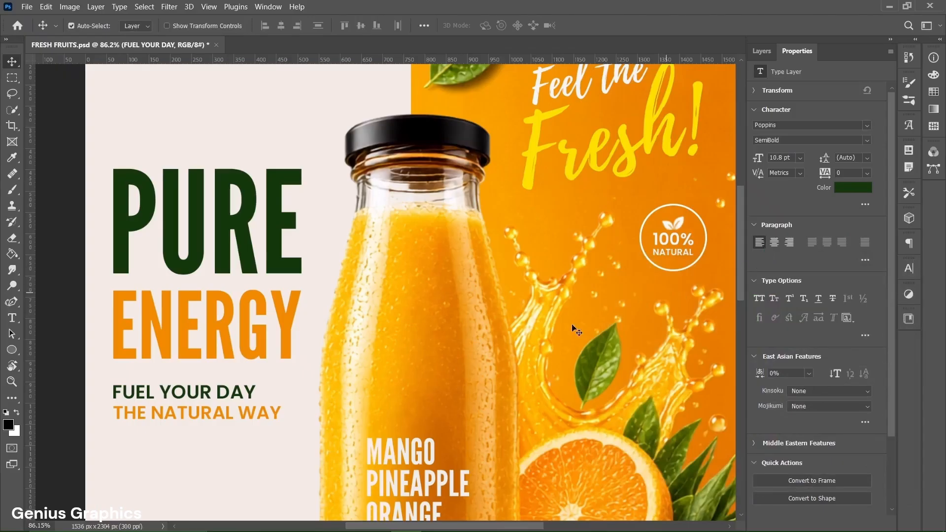
Examine the font, size and hex colour of the "THE NATURAL WAY" text layer.
left_click(279, 417)
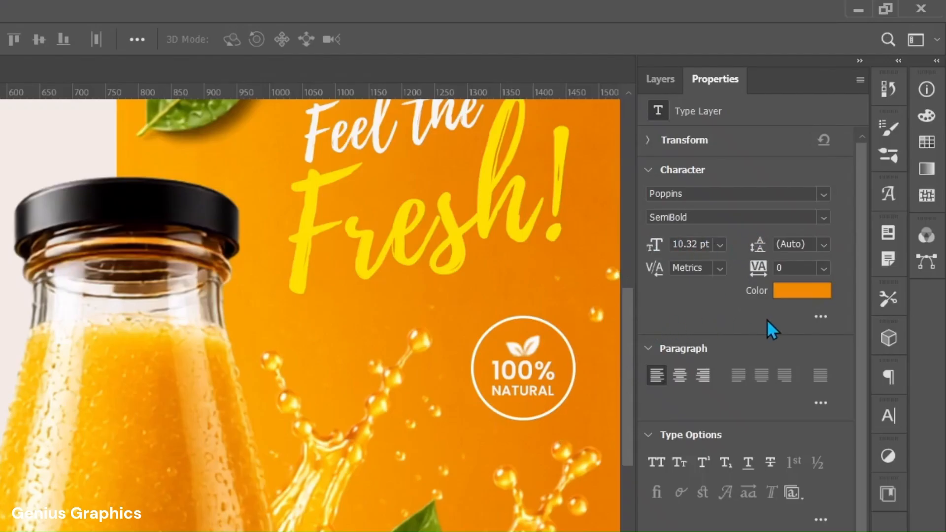
left_click(798, 292)
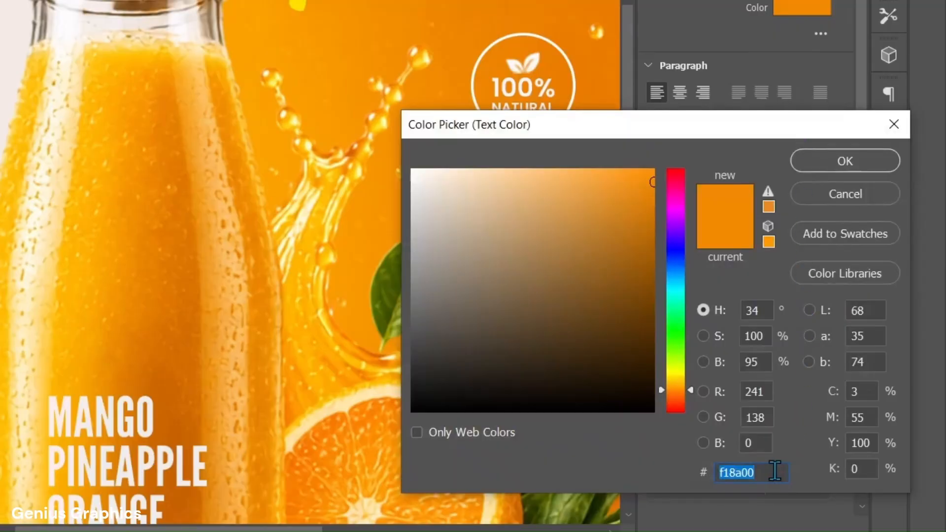
left_click(775, 470)
left_click(820, 164)
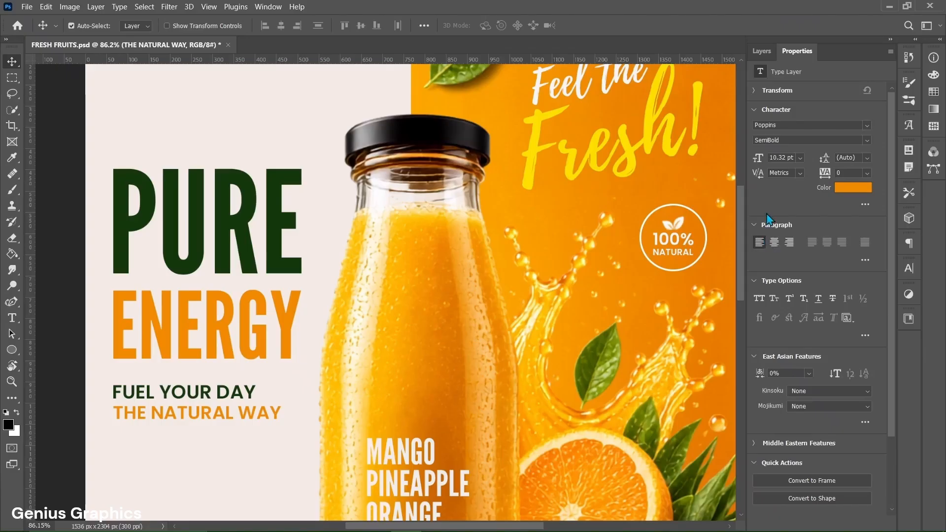
Collapse the FUEL YOUR DAY group and show the Line 1 divider below "THE NATURAL WAY".
left_click(763, 51)
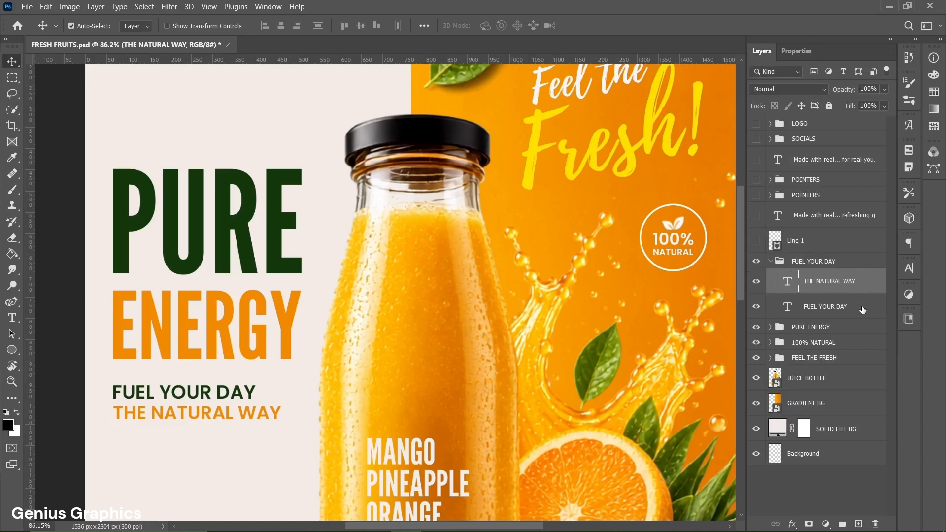
left_click(770, 262)
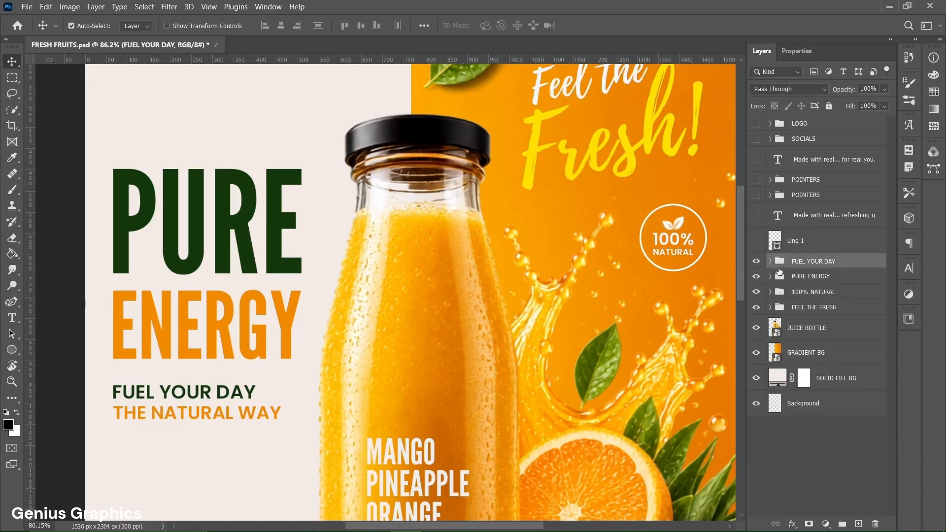
key("space")
left_click(803, 248)
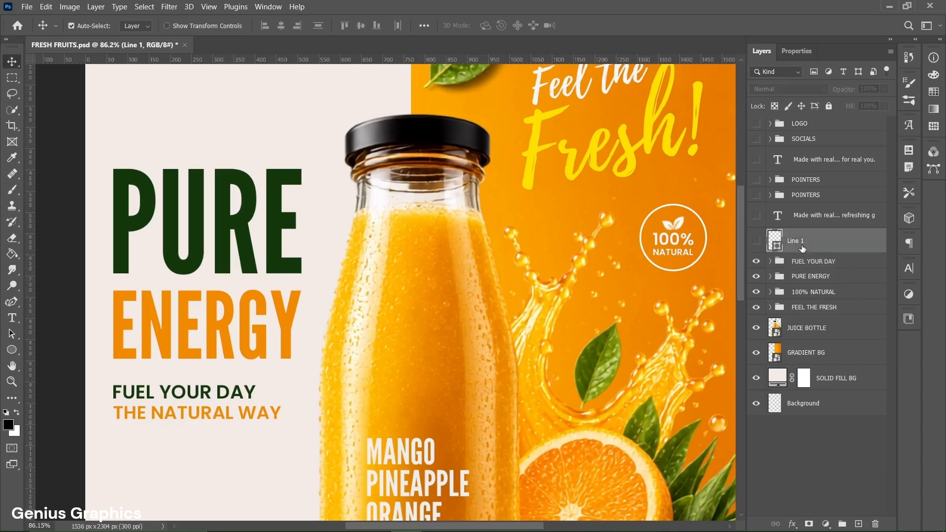
left_click(758, 245)
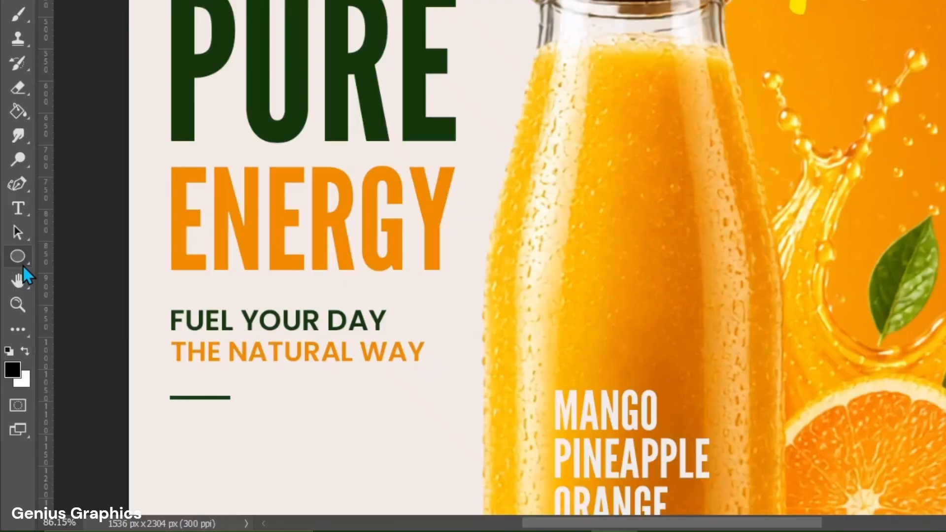
Draw a horizontal line about 114 px long with the Line tool, just below the existing divider under "THE NATURAL WAY".
left_click_drag(15, 356, 31, 355)
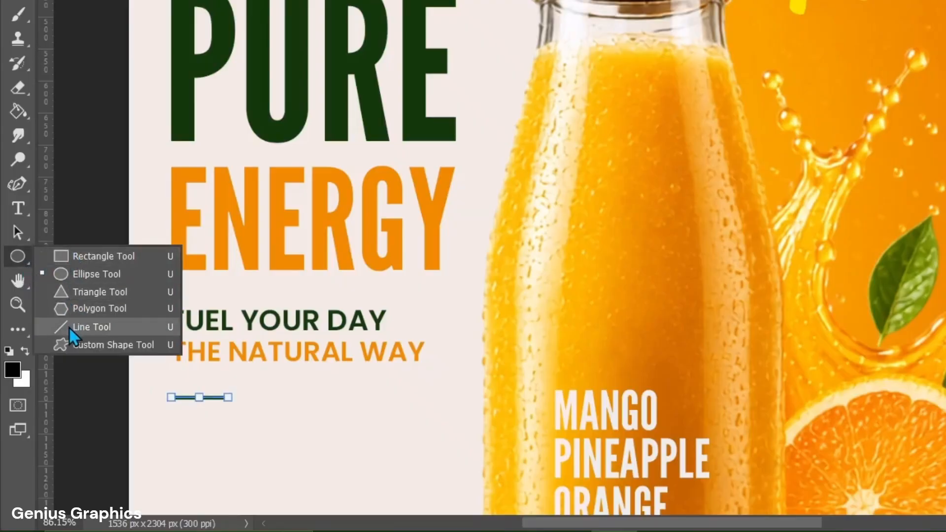
left_click(111, 327)
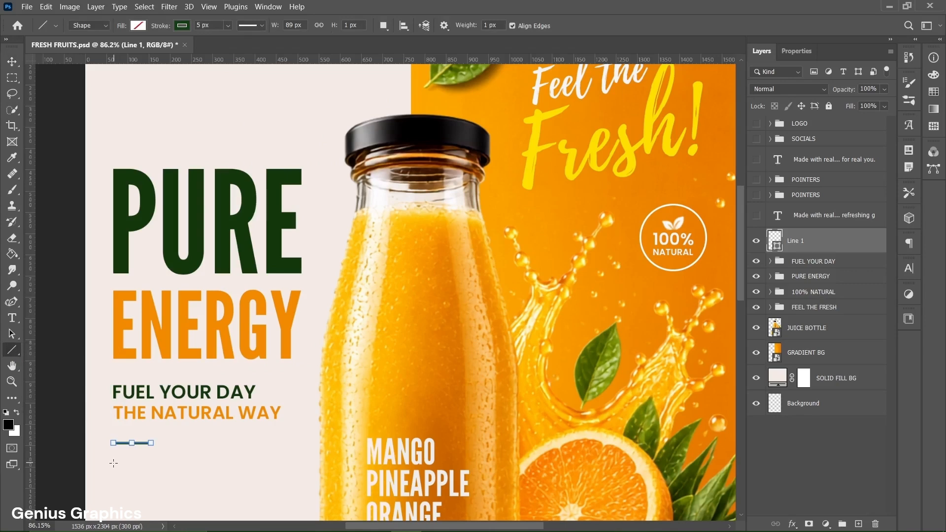
left_click_drag(111, 465, 159, 463)
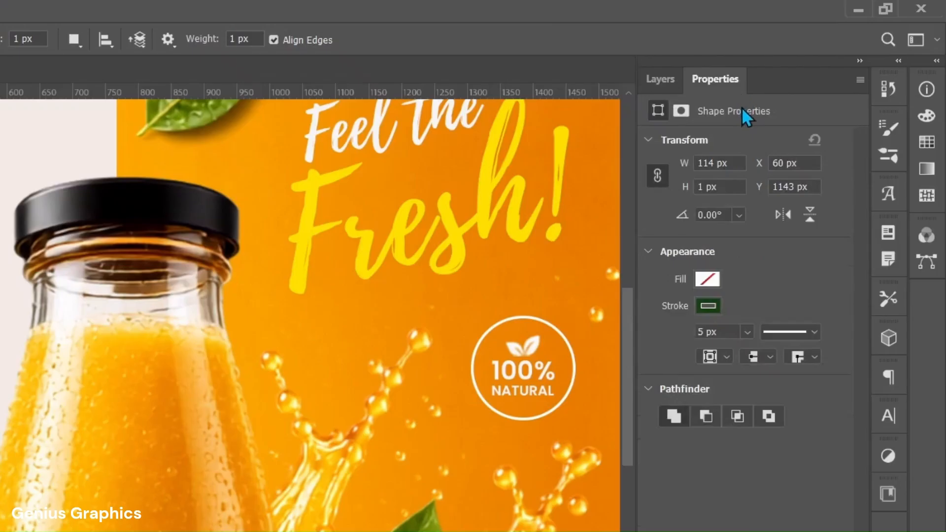
Examine the new line's fill, stroke settings and stroke hex colour.
left_click(709, 279)
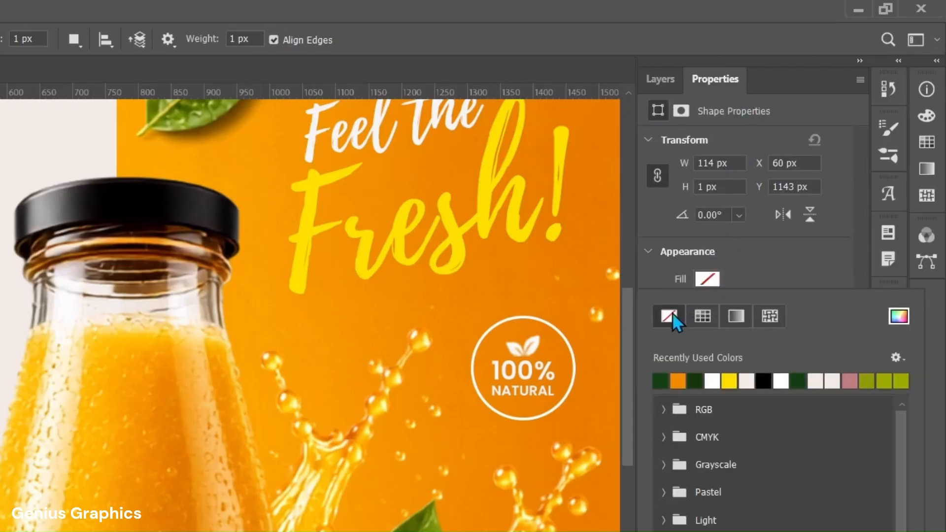
left_click(754, 277)
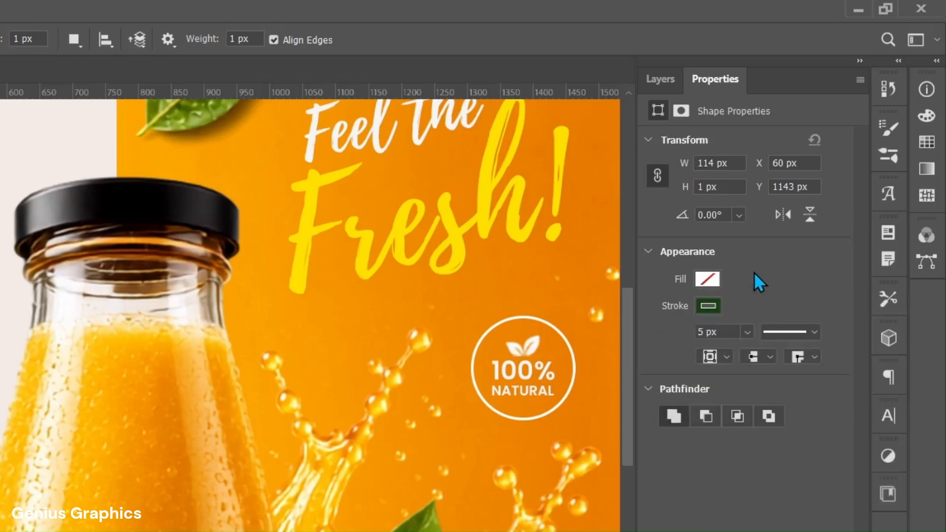
left_click(713, 308)
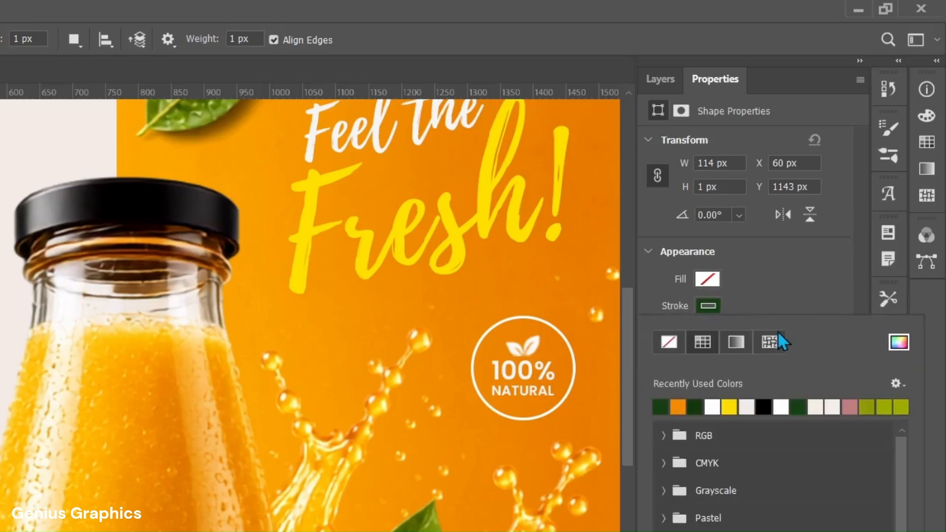
left_click(899, 344)
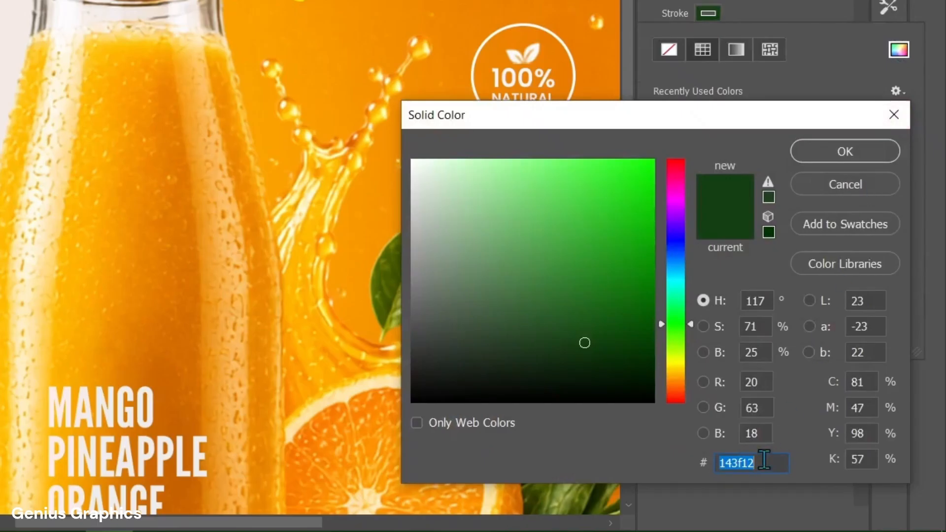
left_click(763, 466)
left_click(823, 157)
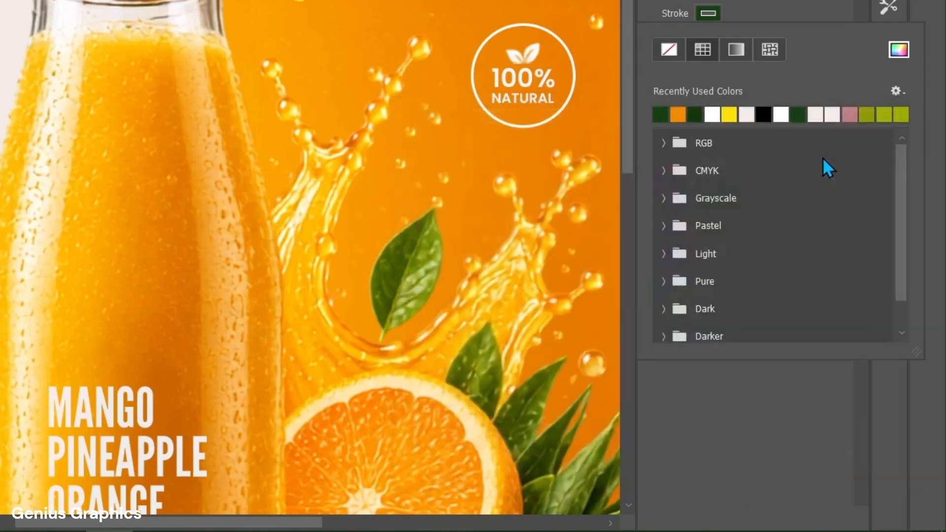
left_click(832, 293)
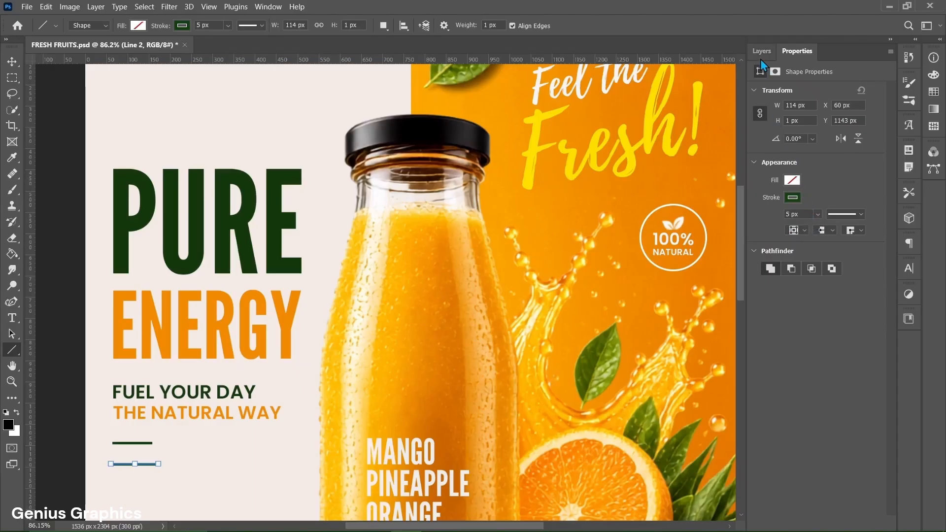
Delete the extra Line 2 layer, keeping only the original divider line.
left_click(762, 53)
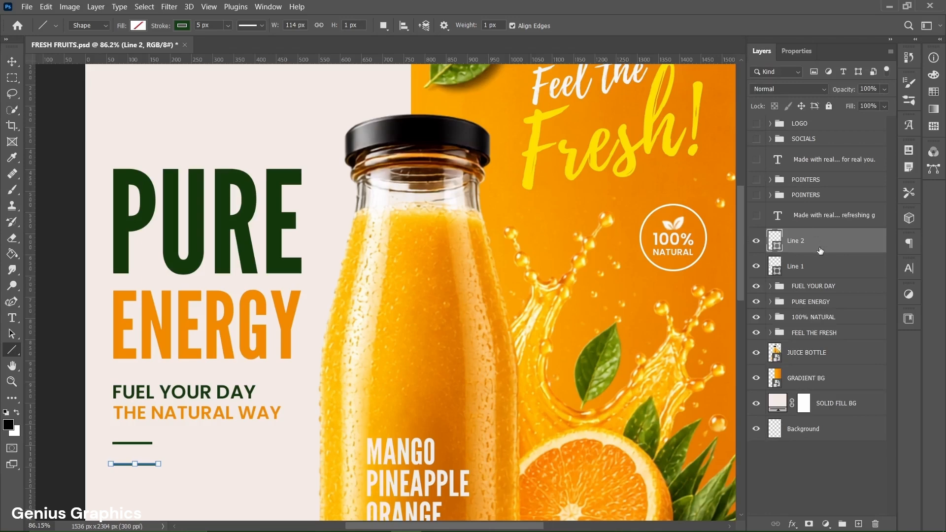
key("Delete")
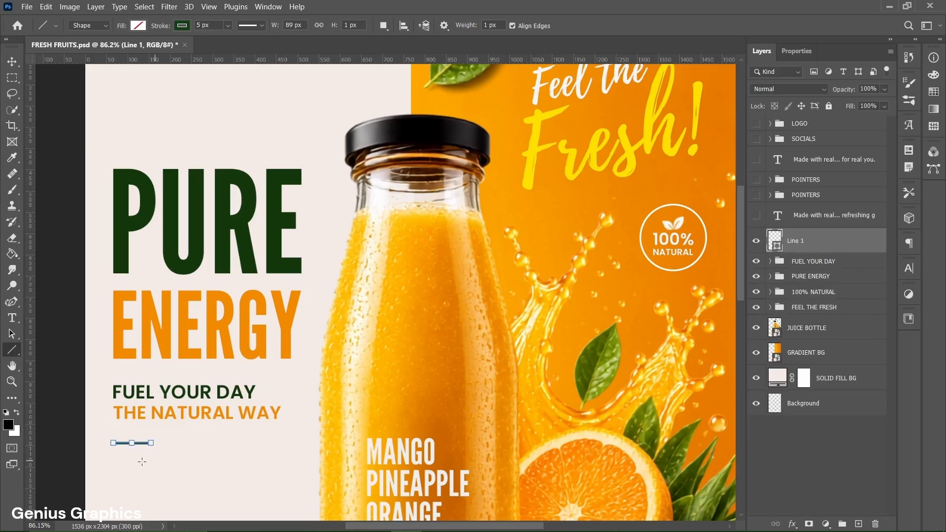
key("v")
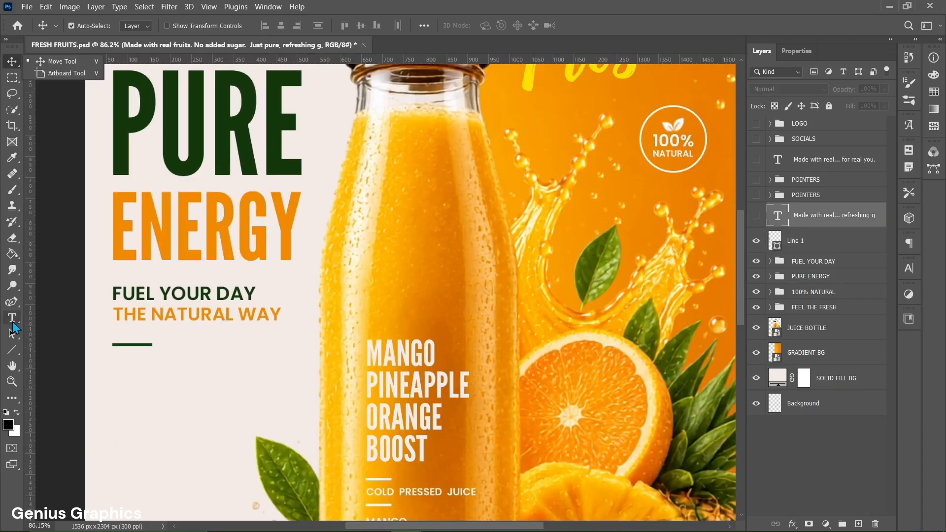
right_click(12, 318)
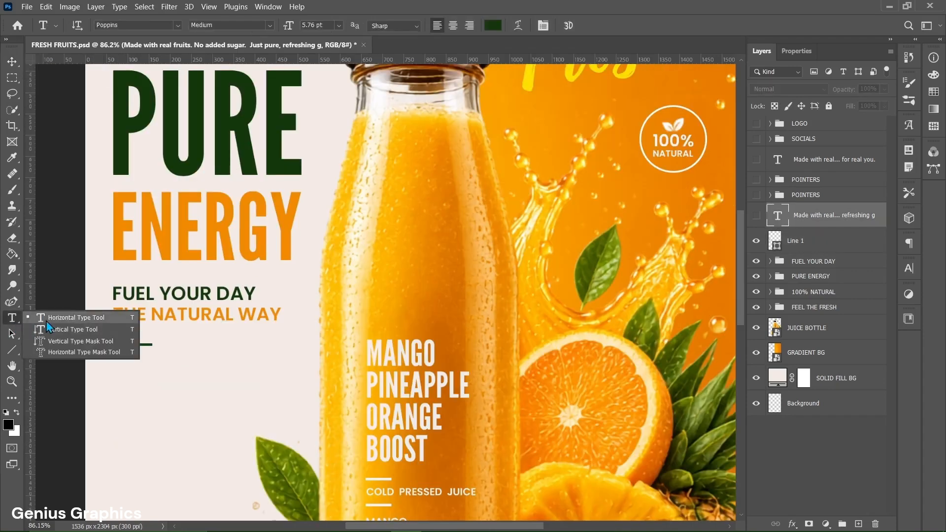
left_click(81, 318)
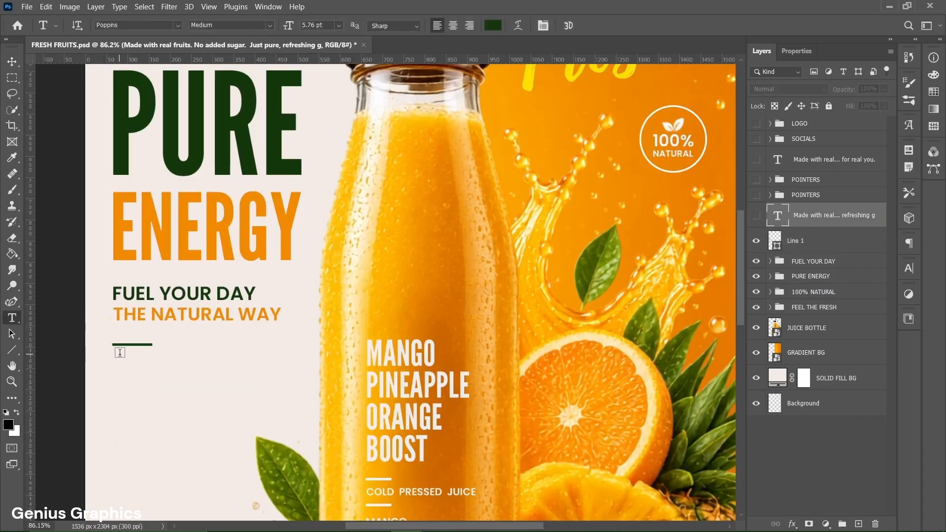
left_click_drag(114, 364, 241, 446)
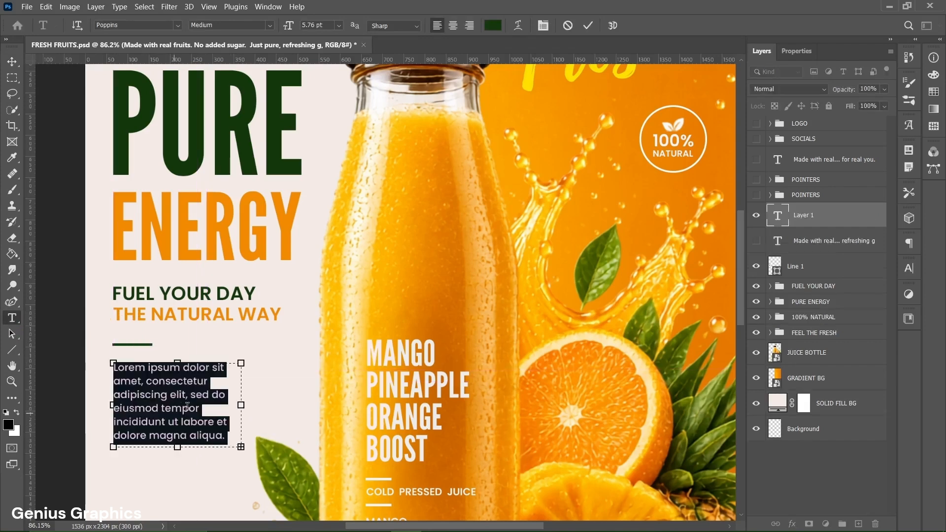
left_click(569, 31)
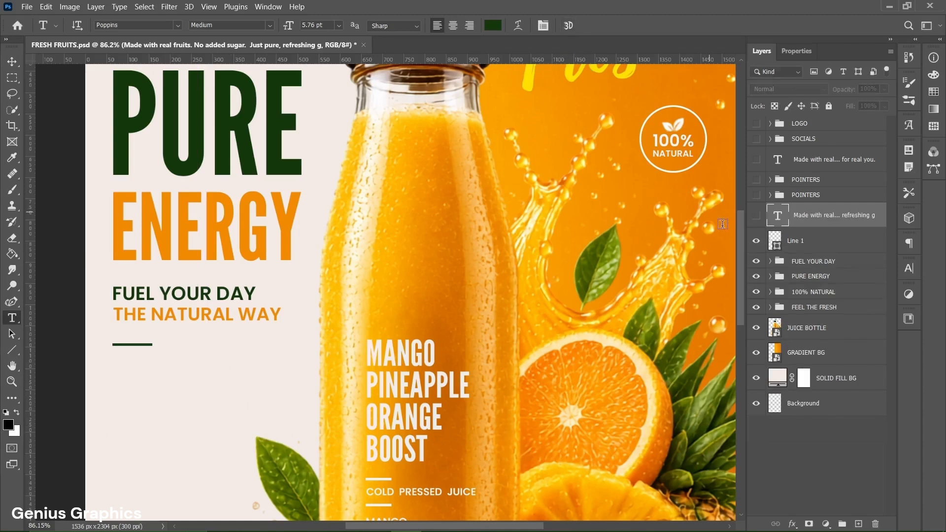
Show the "Made with real fruits" paragraph layer below the divider line and examine its character settings and hex colour.
left_click(756, 215)
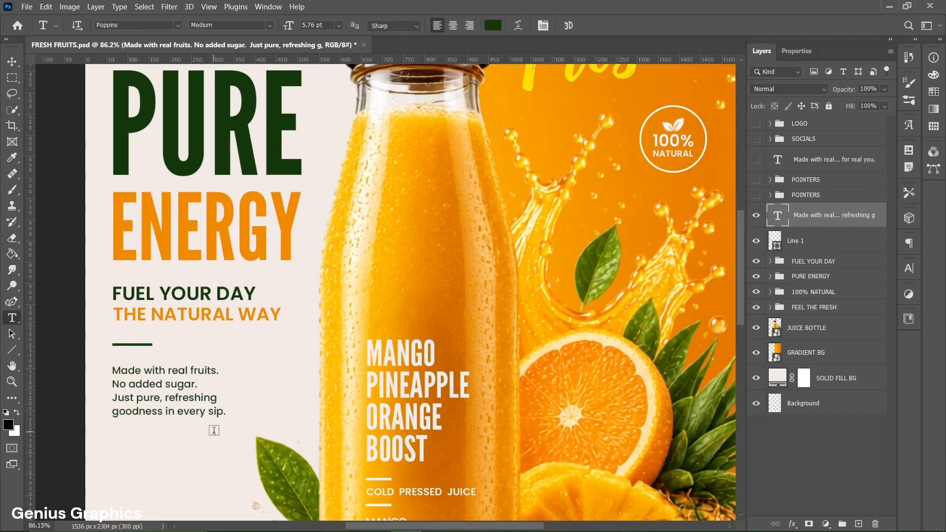
left_click(798, 52)
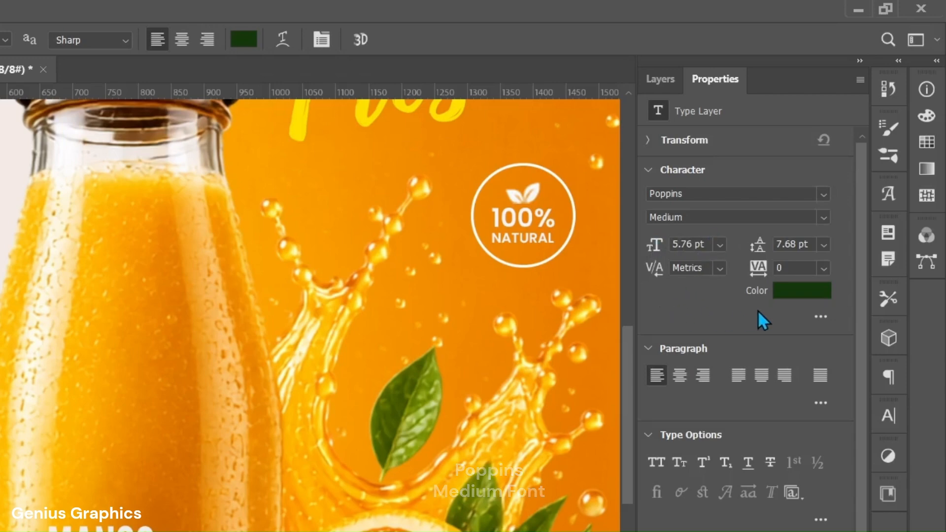
left_click(797, 299)
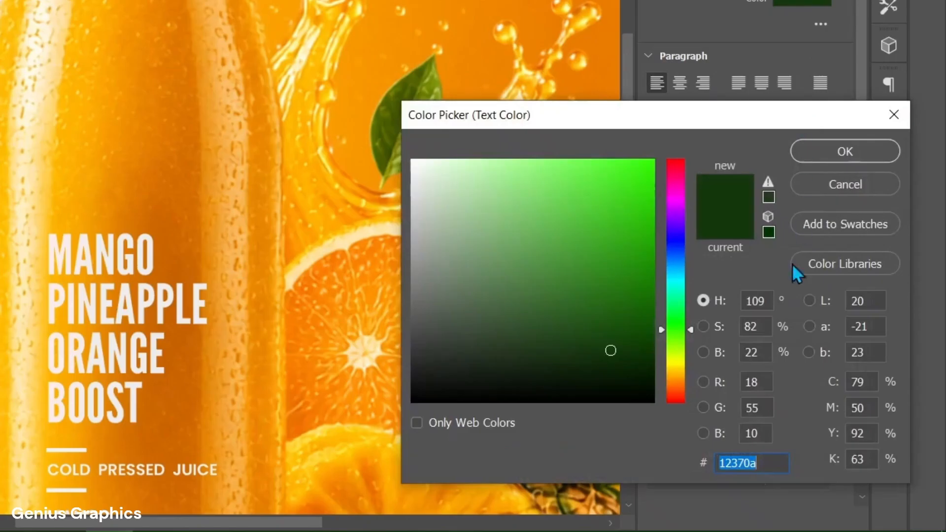
left_click(768, 464)
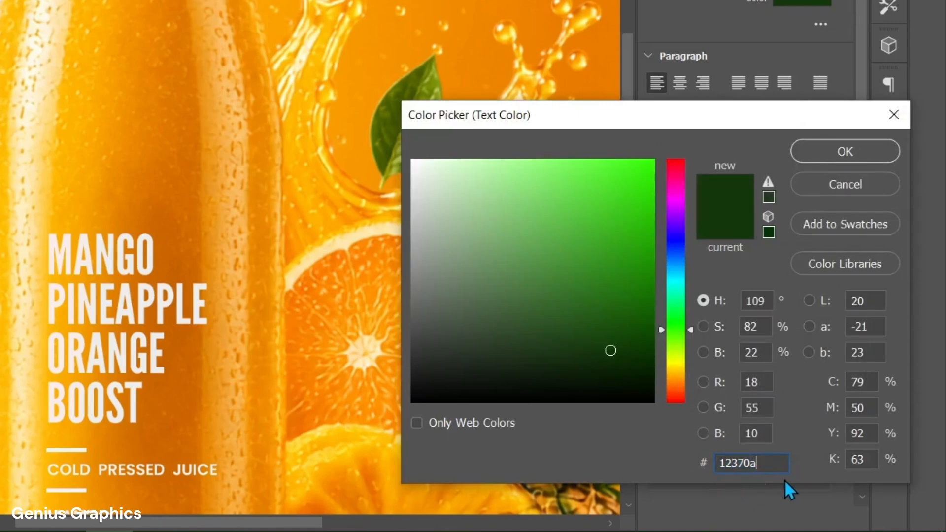
left_click(871, 154)
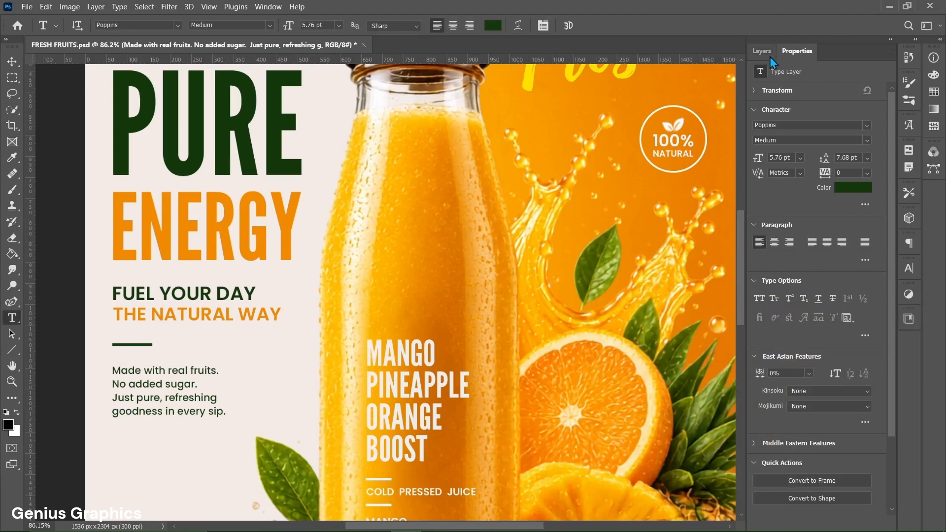
left_click(770, 57)
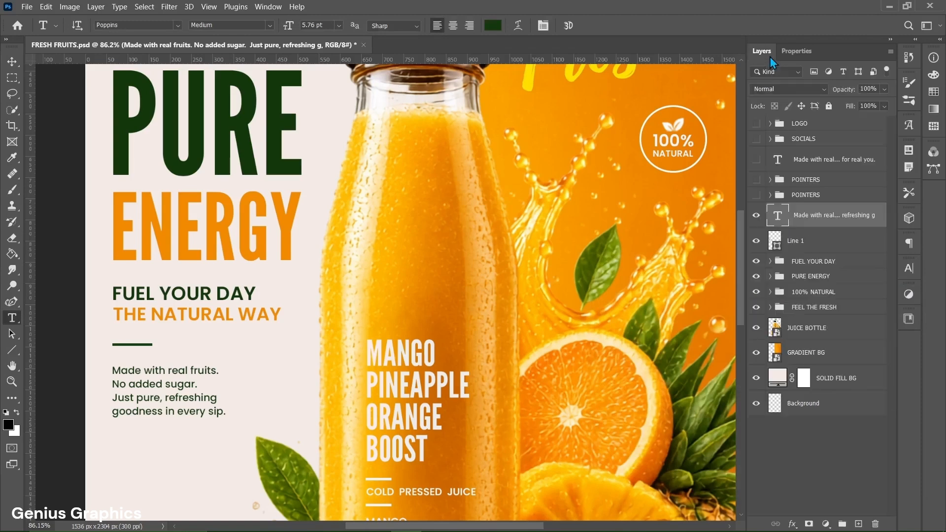
key("v")
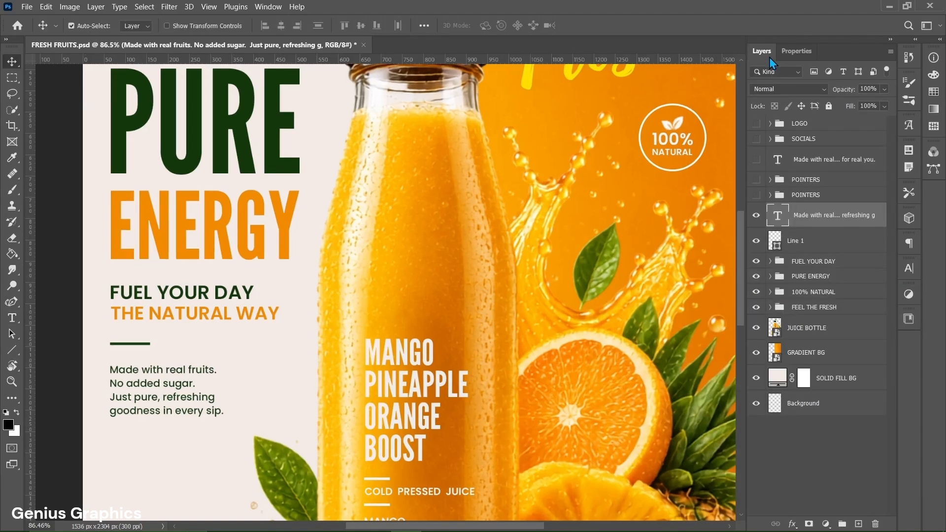
Expand the POINTERS group directly above the paragraph layer and show its Color Fill 1 layer of green circular icons.
left_click_drag(740, 220, 742, 304)
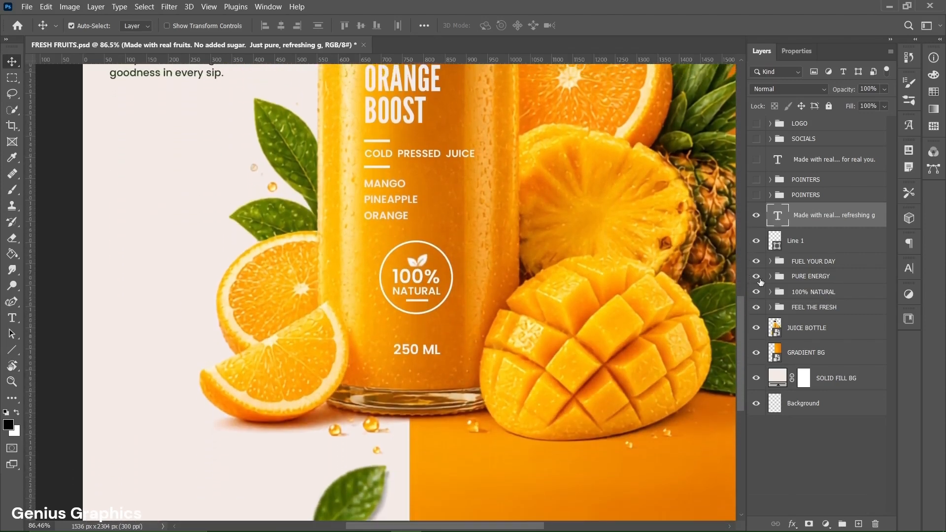
left_click(771, 195)
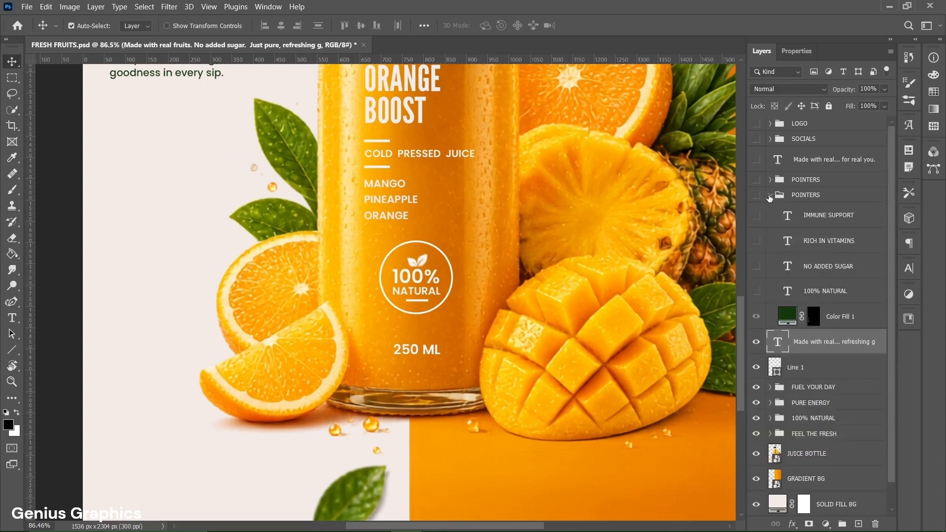
left_click(831, 319)
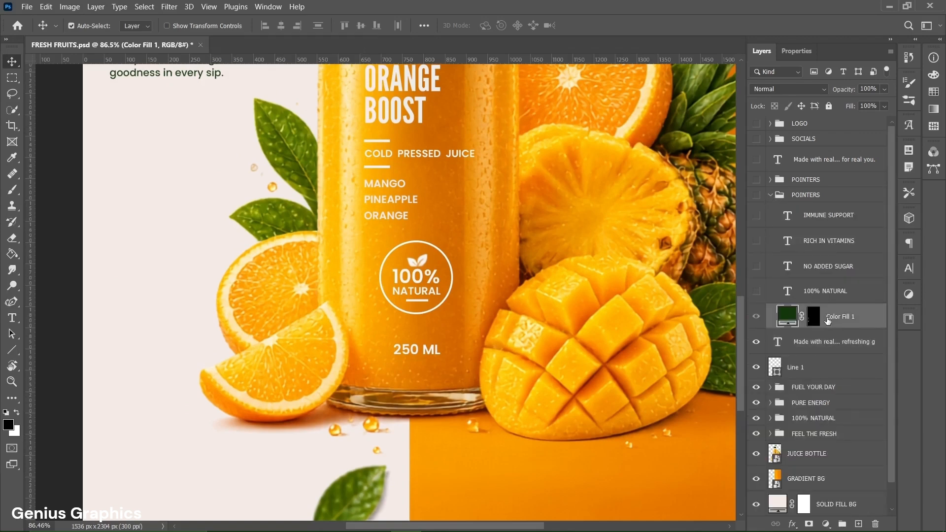
left_click(756, 317)
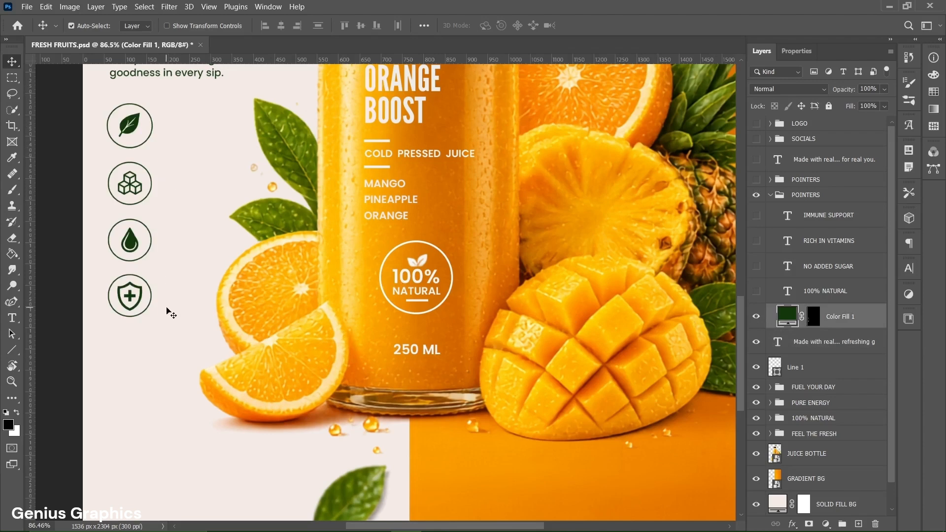
Add the two-line dark green text "100% NATURAL" in Poppins Bold at 5.76 pt beside the leaf icon.
key("t")
left_click(161, 120)
type("100")
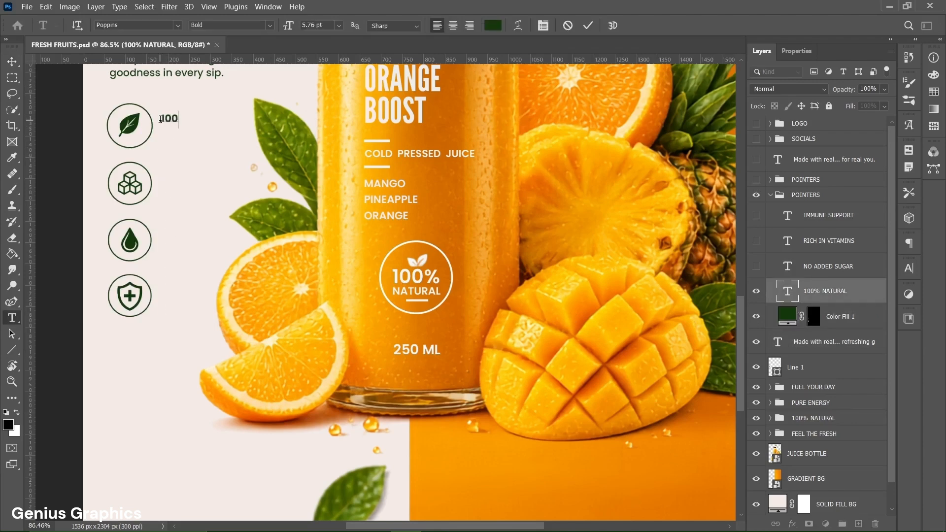
type("%")
key("Return")
type("NATURAL")
key("ctrl+Return")
key("v")
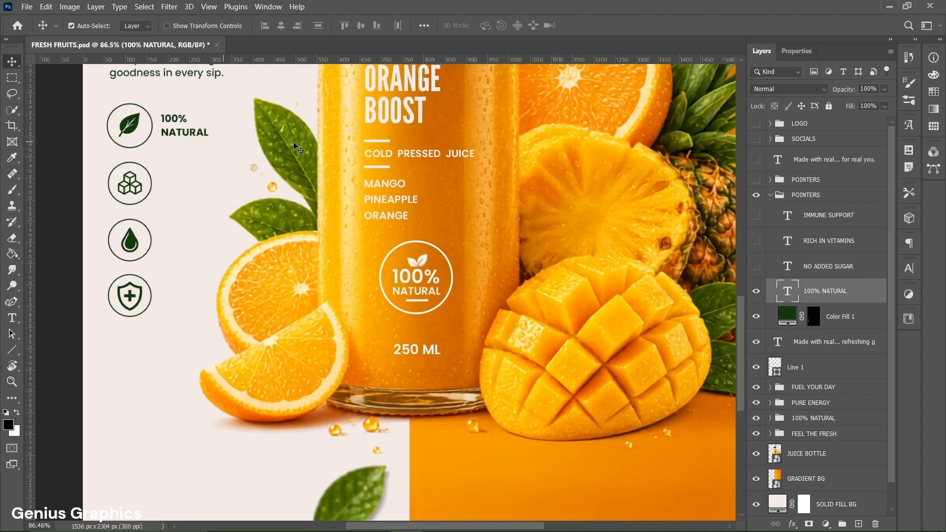
Examine the character settings and hex colour of the "100% NATURAL" text beside the leaf icon.
left_click(788, 58)
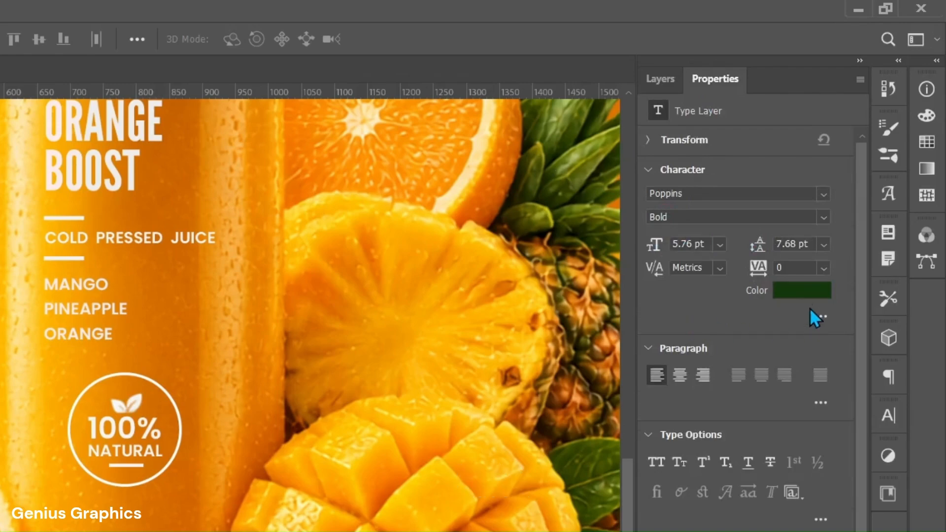
left_click(811, 295)
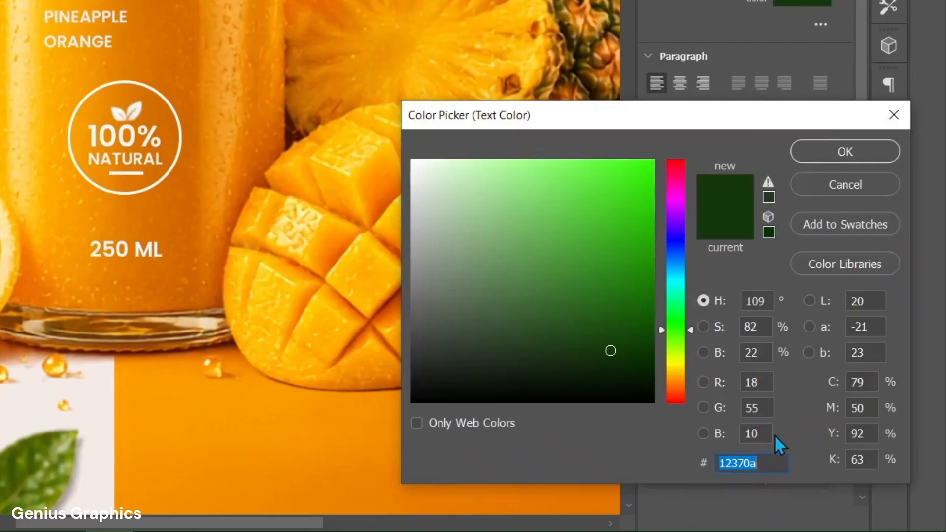
left_click(773, 462)
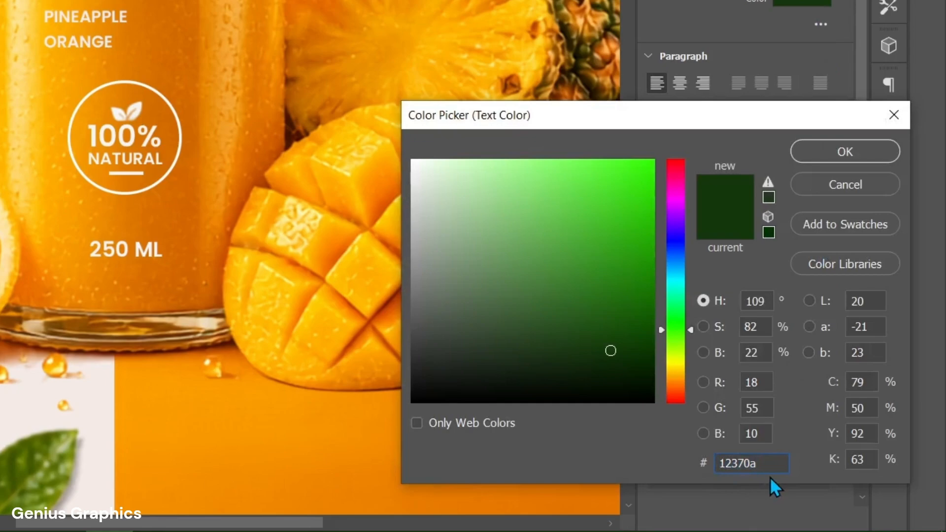
left_click(827, 159)
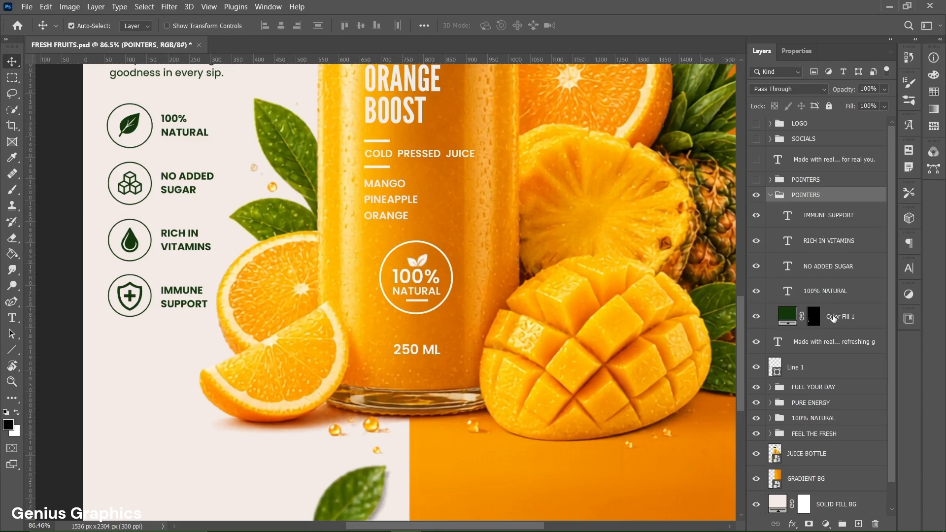
Show the white POINTERS group across the orange base, expand it, and examine the character settings of its "NATURAL ENERGY" text.
left_click(771, 195)
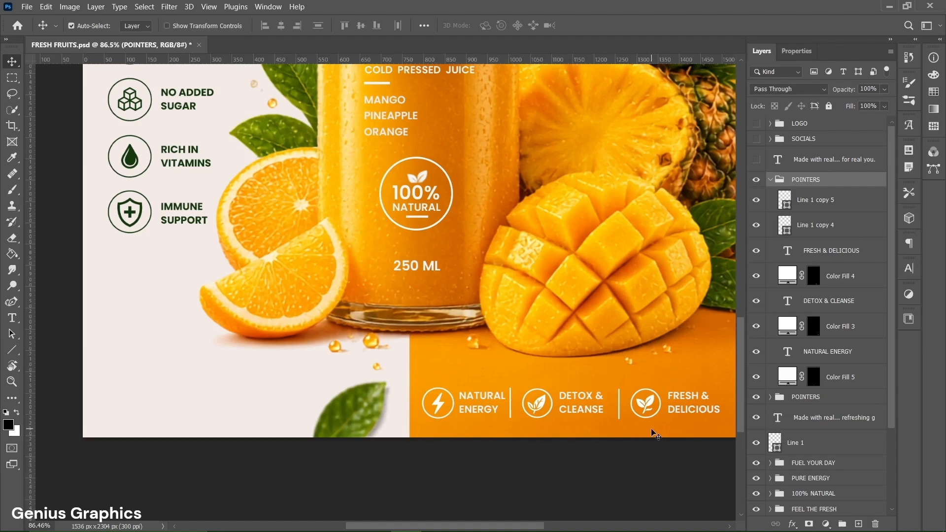
left_click(478, 414)
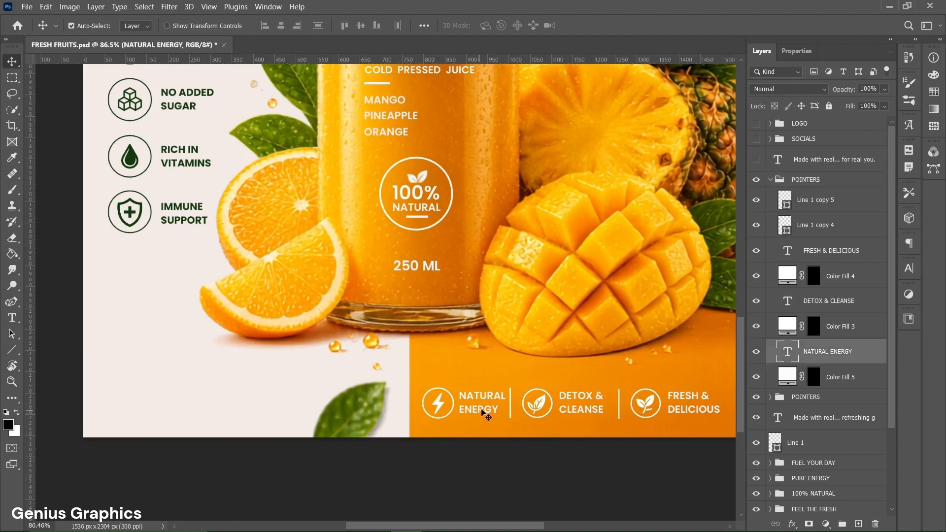
left_click(784, 57)
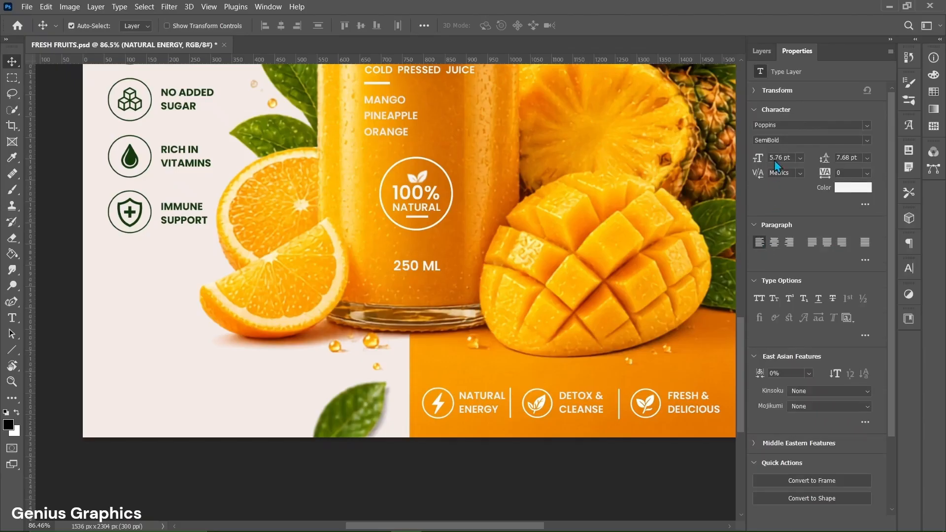
left_click(768, 55)
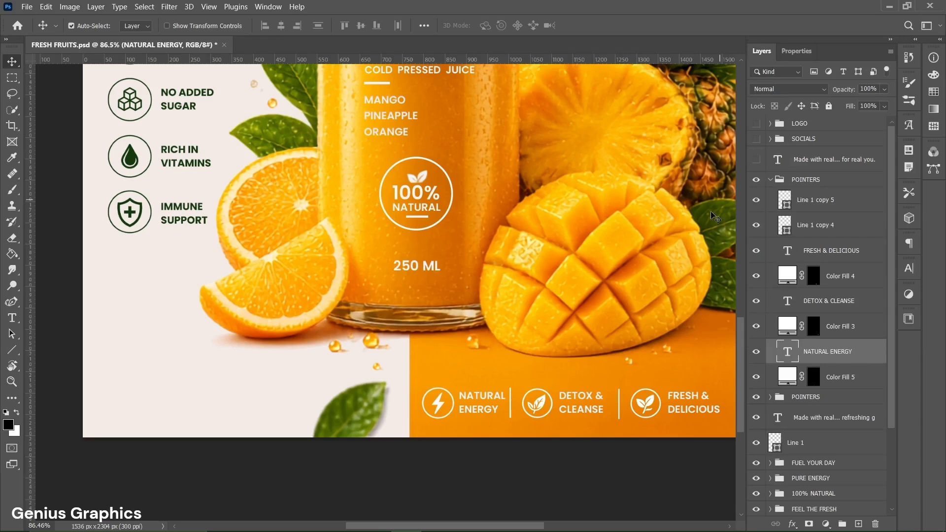
Try to draw a vertical white divider line about 72 px long with a 2 px stroke between "NATURAL ENERGY" and "DETOX & CLEANSE".
left_click(511, 410)
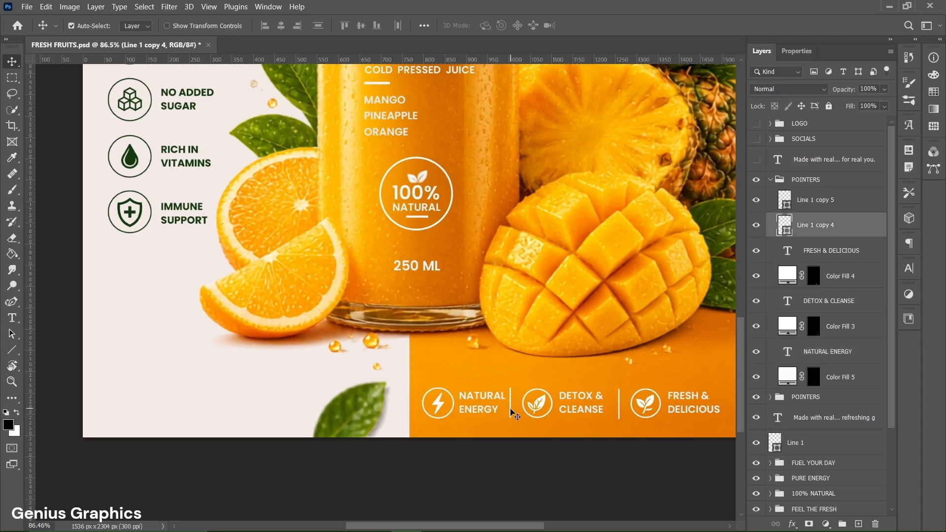
right_click(19, 354)
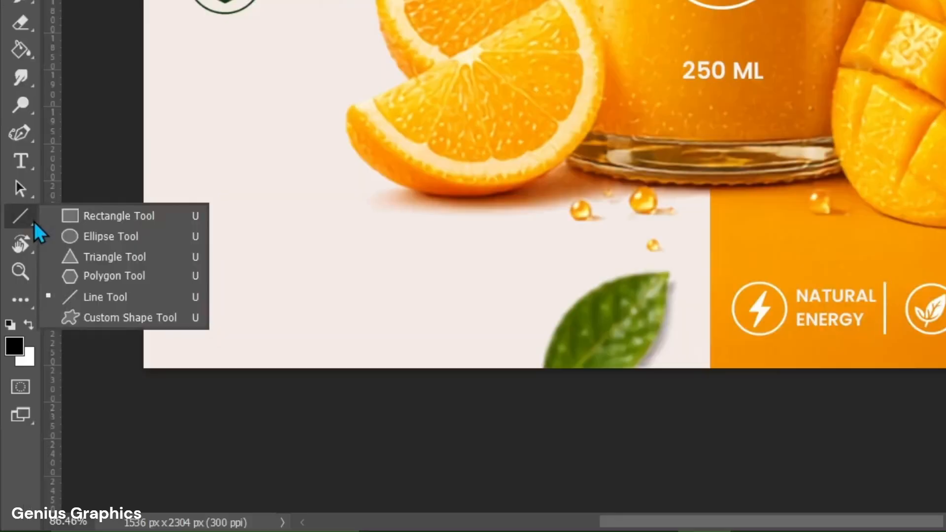
left_click(143, 302)
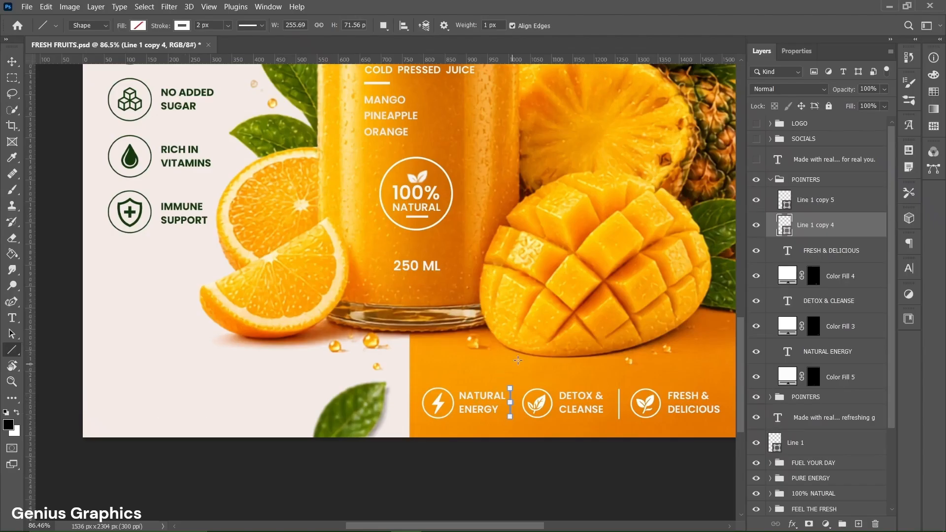
left_click_drag(519, 357, 518, 387)
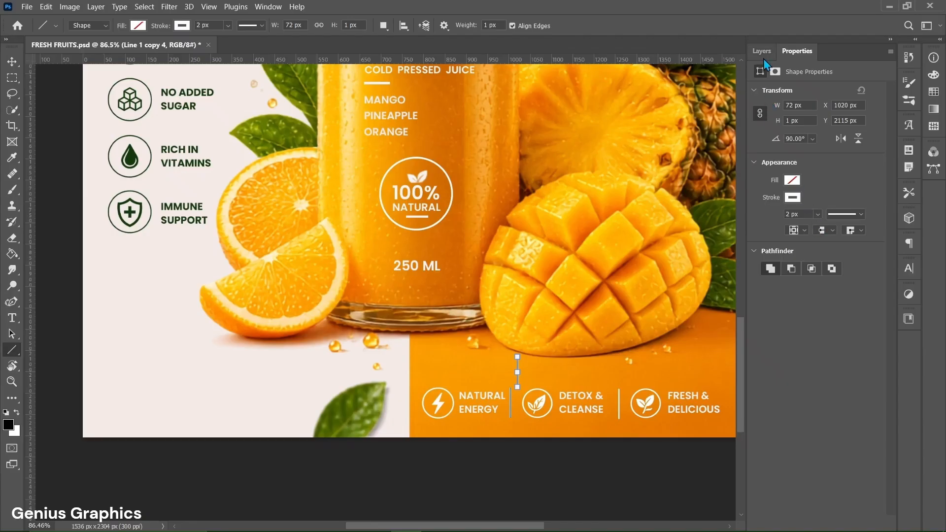
left_click(662, 80)
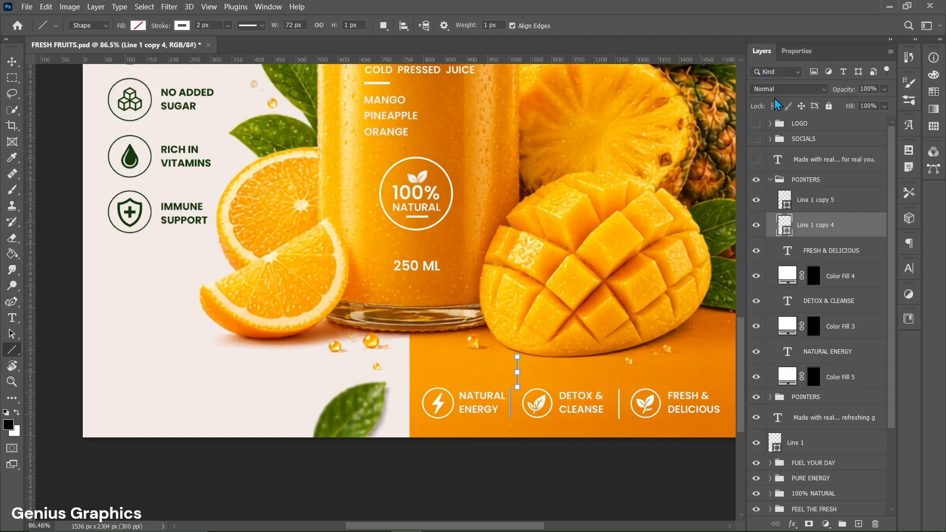
left_click(845, 230)
left_click(771, 180)
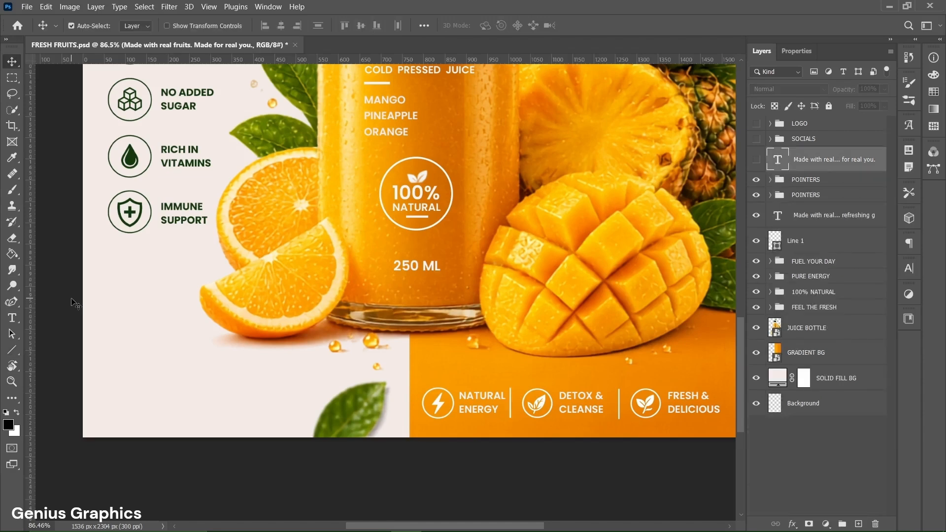
left_click(12, 318)
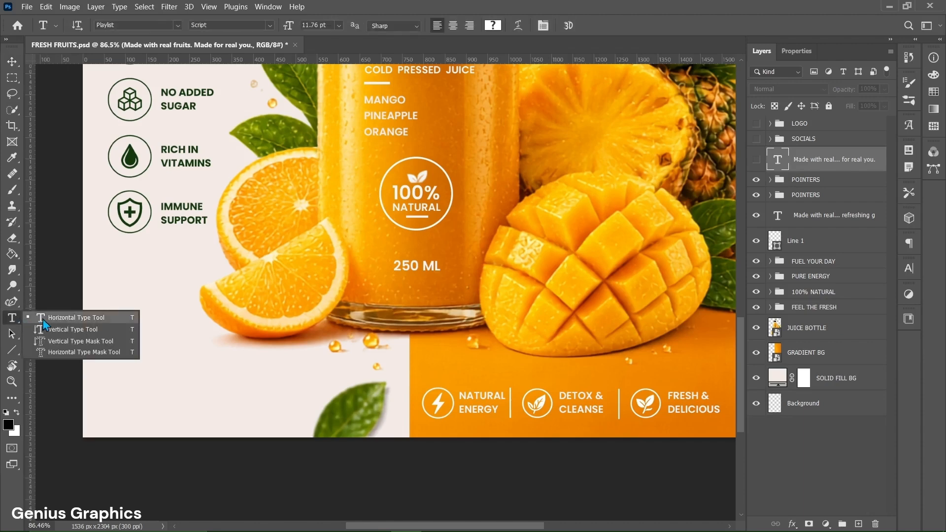
left_click(88, 320)
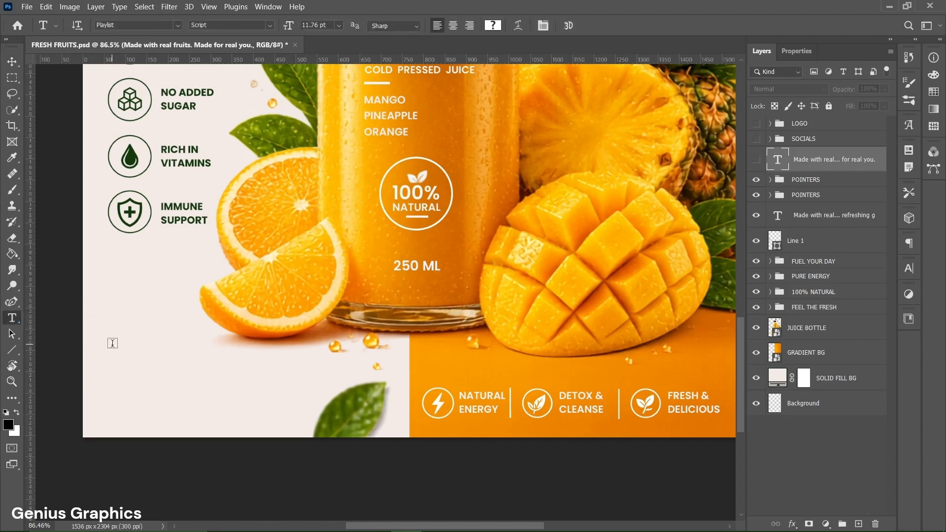
left_click_drag(110, 347, 278, 408)
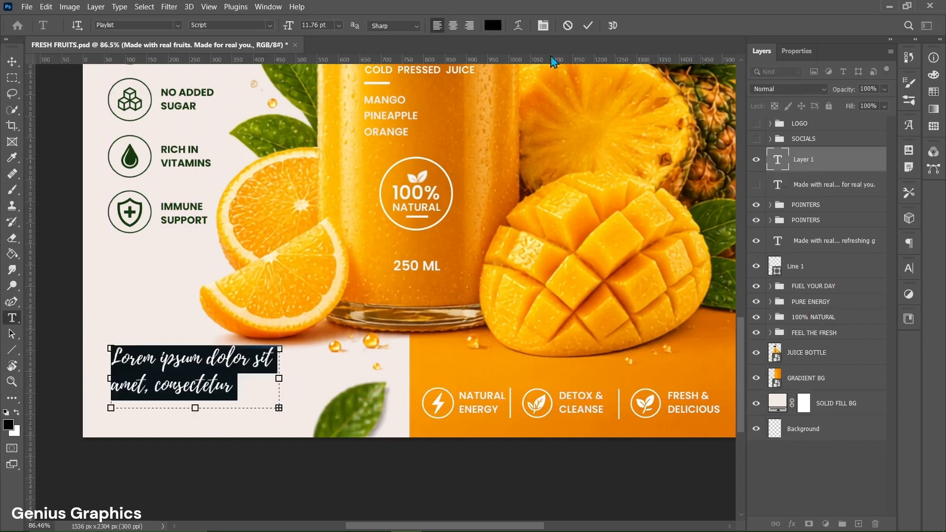
left_click(568, 30)
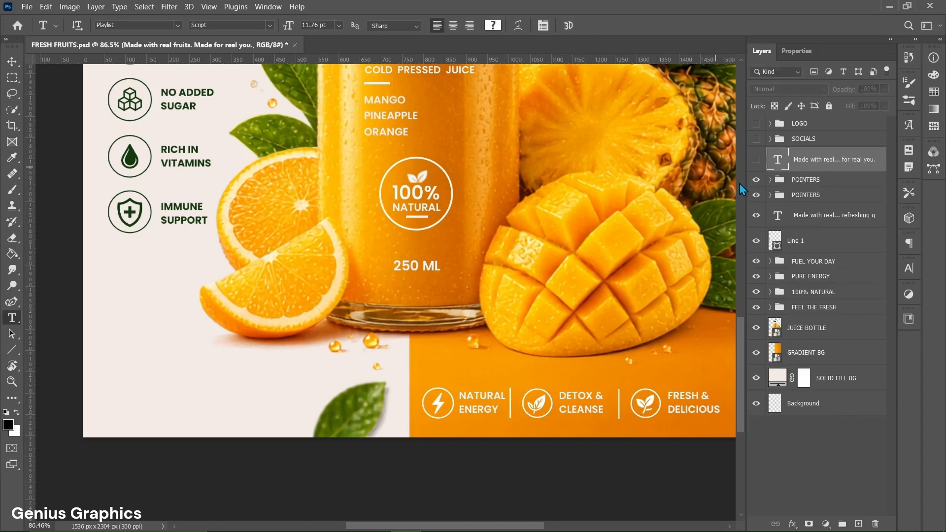
Show the script tagline layer below the orange slices and examine the character settings and hex colour of its "Made with real fruits." line.
left_click(757, 162)
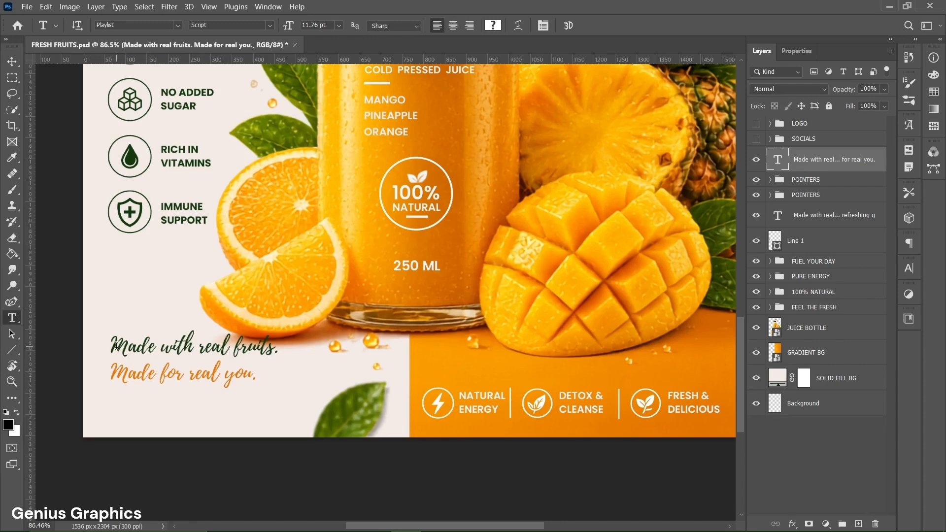
left_click_drag(114, 346, 148, 348)
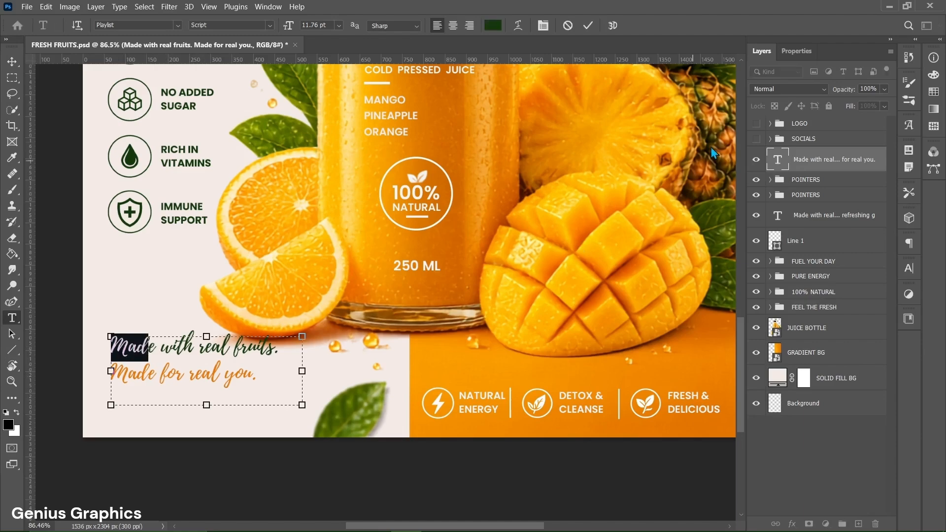
left_click(791, 58)
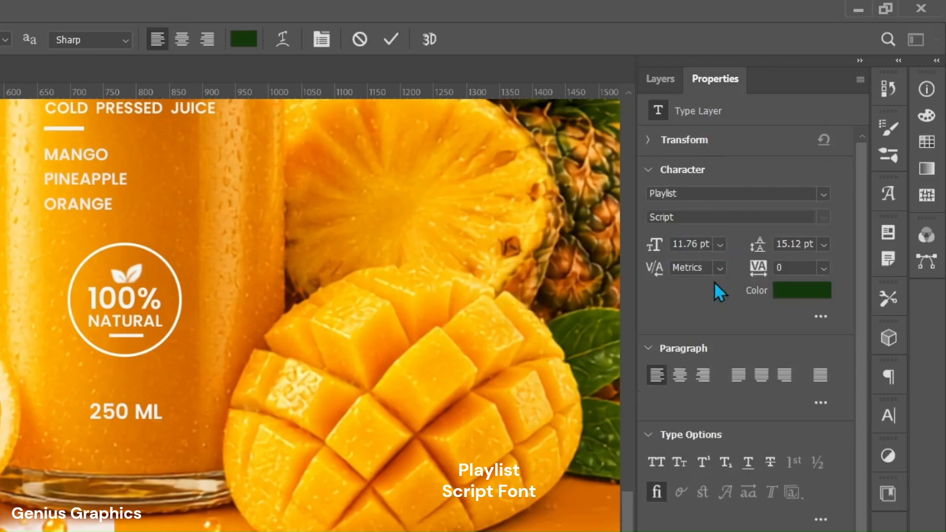
left_click(802, 296)
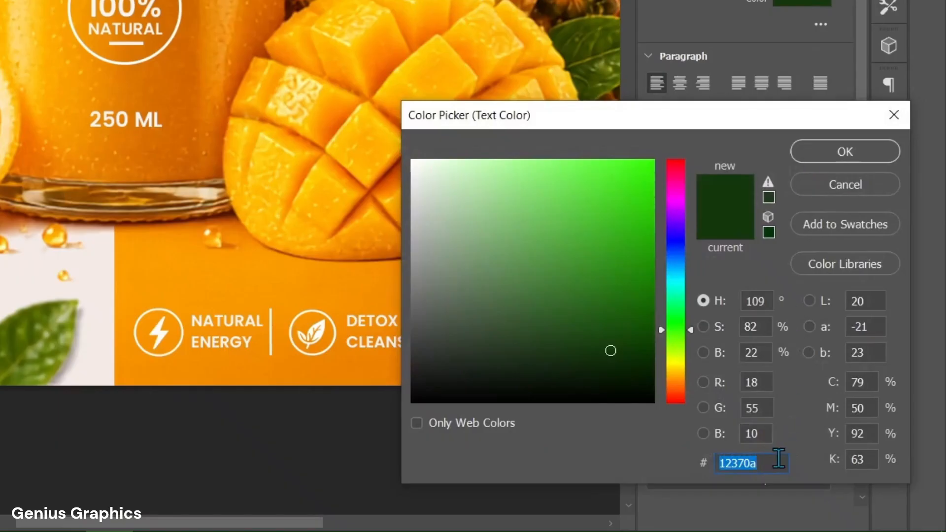
left_click(777, 461)
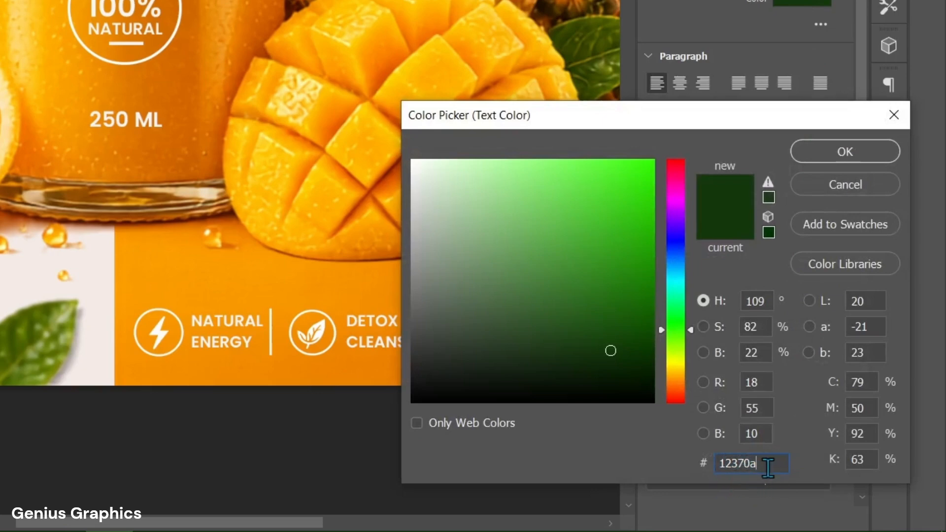
left_click(805, 161)
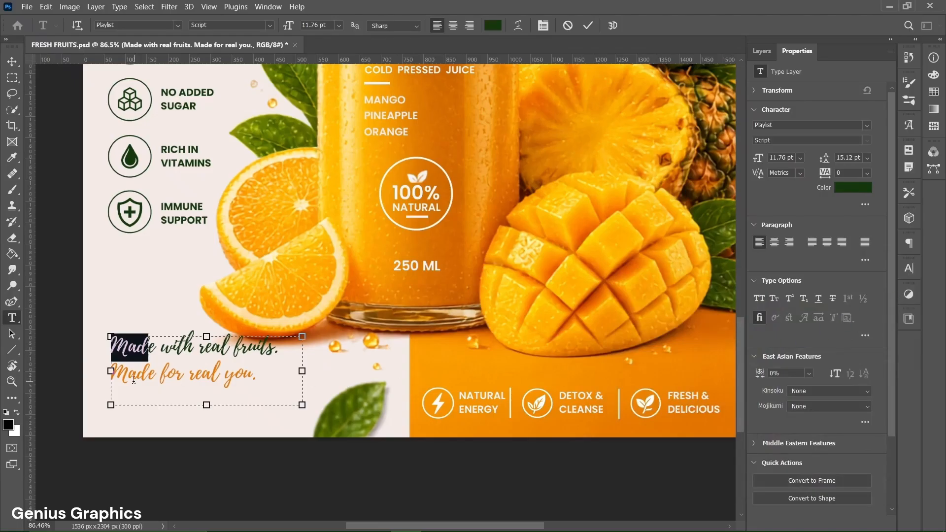
Examine the character settings and hex colour of the tagline's orange "Made for real you." line.
left_click(121, 376)
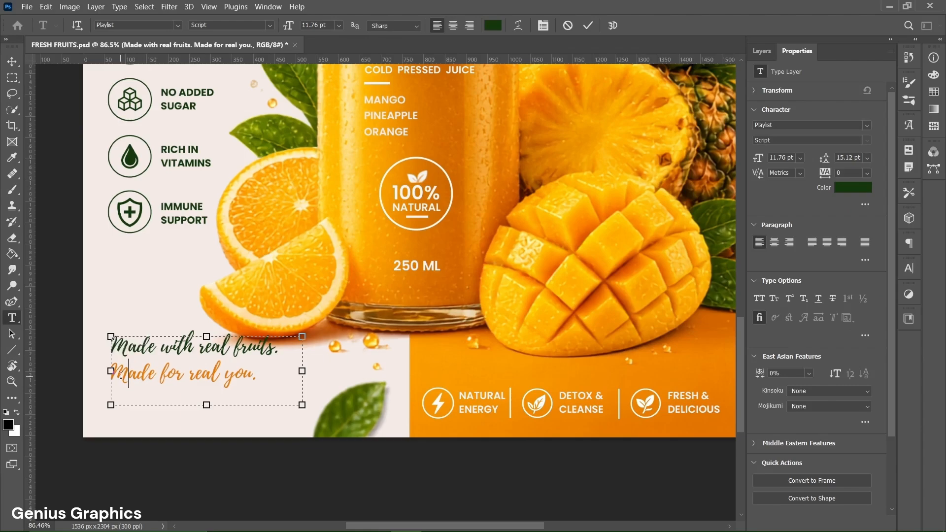
left_click_drag(121, 375, 148, 375)
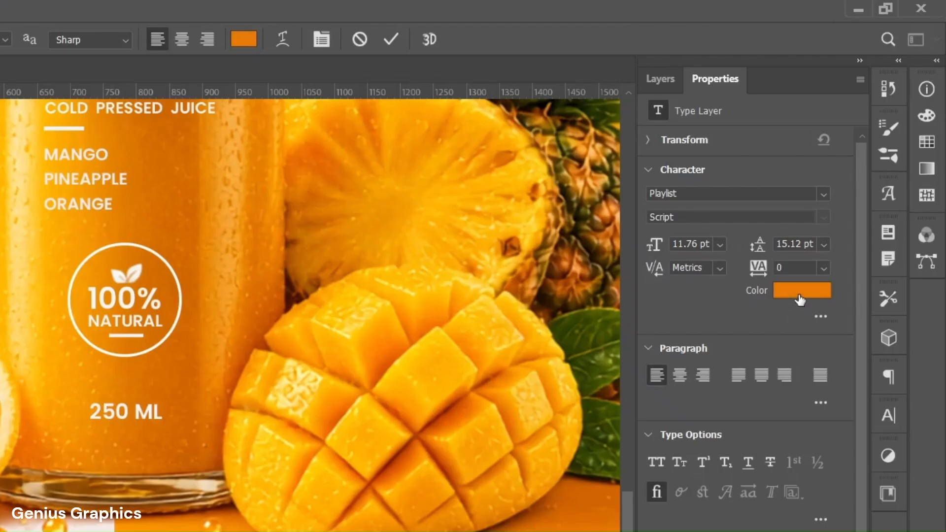
left_click(800, 298)
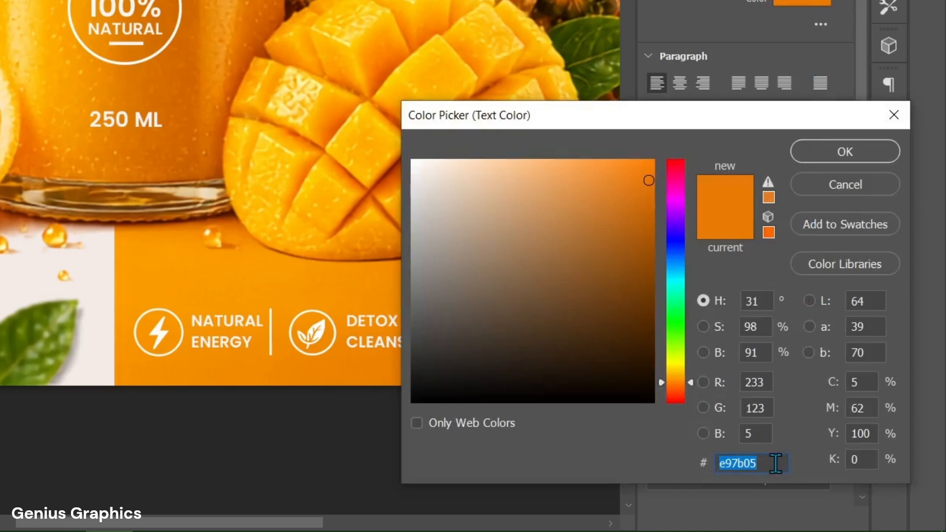
left_click(775, 463)
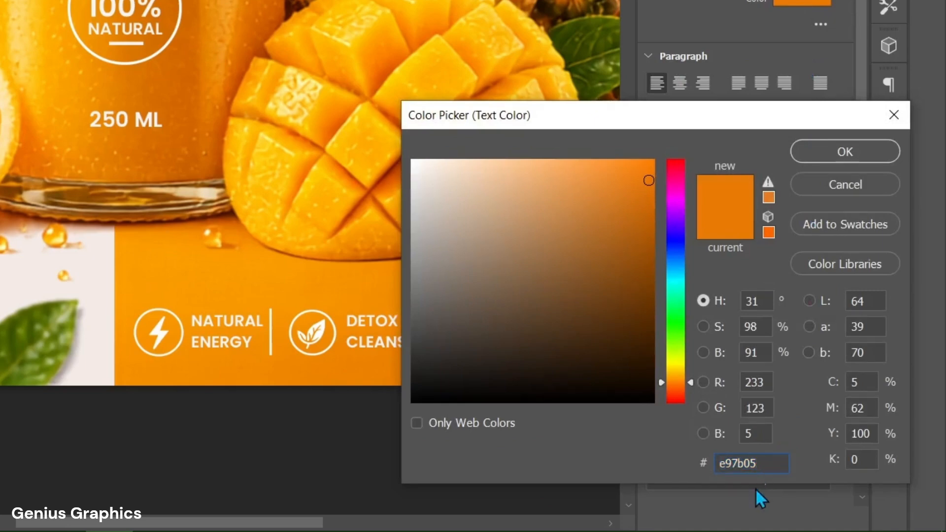
left_click(843, 152)
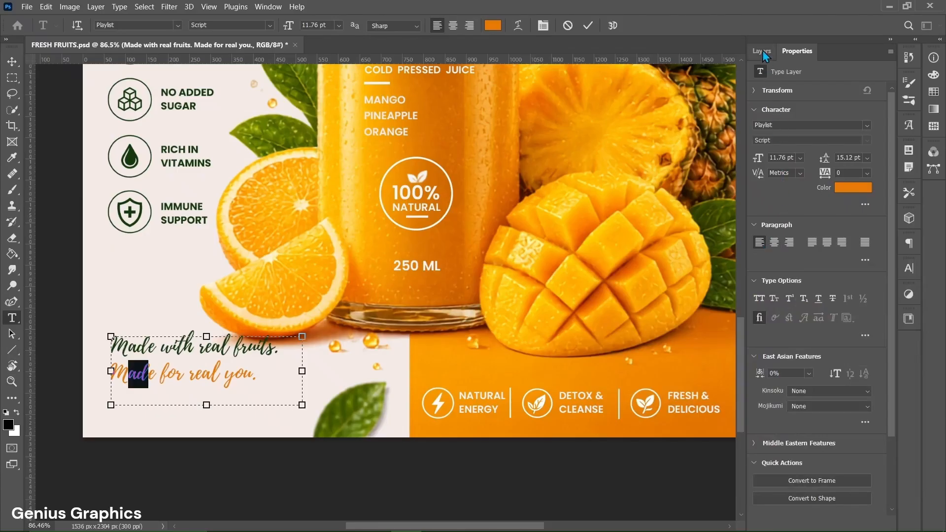
left_click(762, 51)
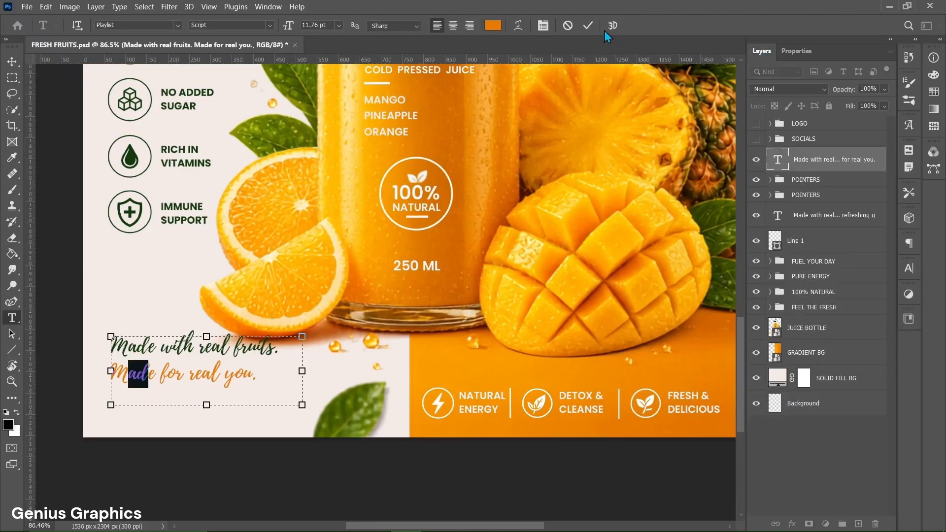
left_click(587, 26)
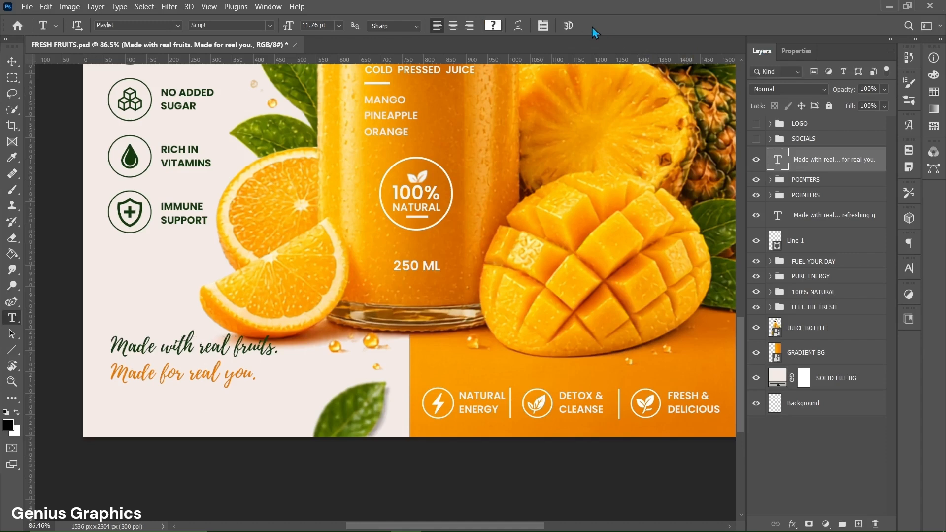
Expand the SOCIALS group and show its Color Fill 2 layer of green social media icons below the tagline.
key("v")
left_click(782, 142)
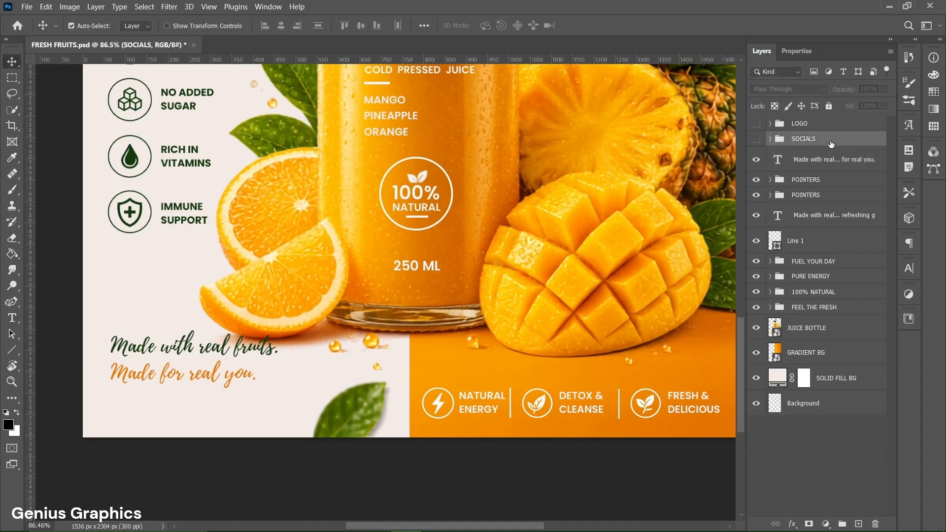
left_click(770, 139)
left_click(757, 185)
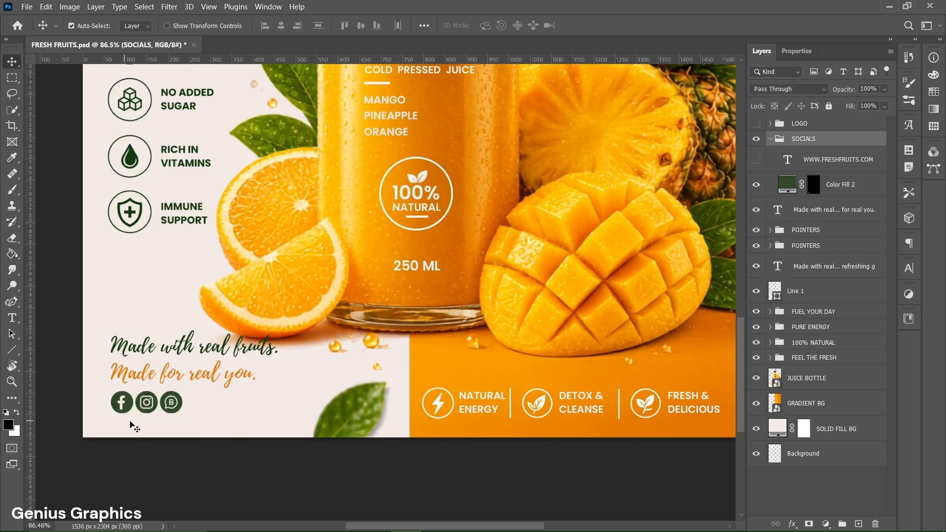
key("t")
left_click(111, 423)
type("www")
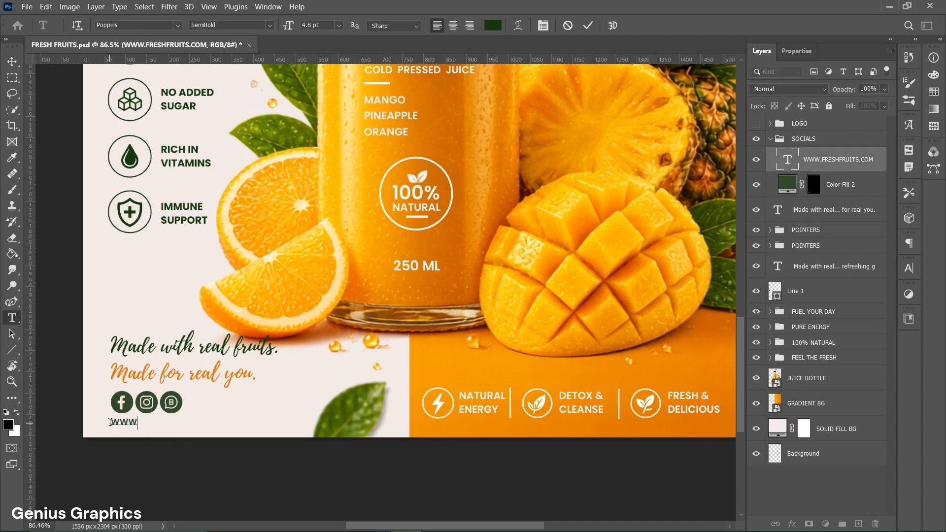
type(".freshfruits.co")
key("ctrl+Return")
key("v")
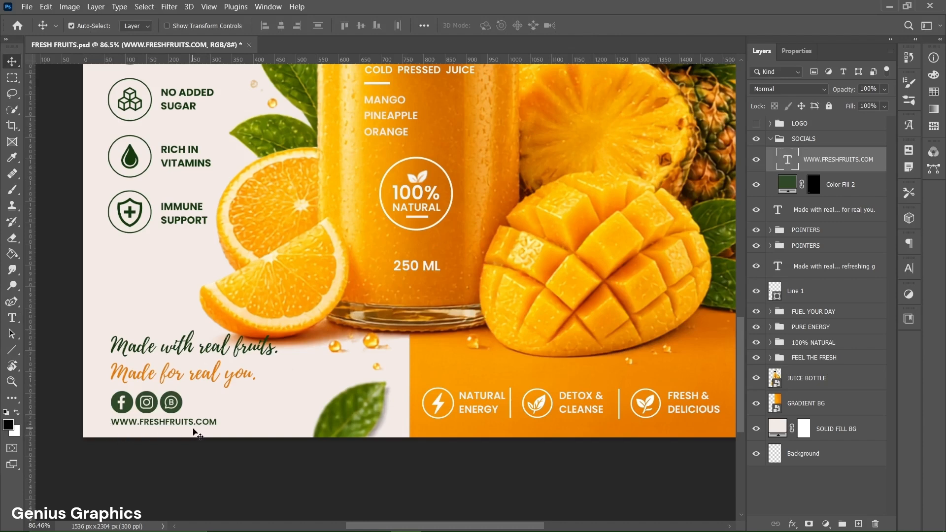
Examine the character settings and hex colour of the website text in the SOCIALS group.
left_click(788, 58)
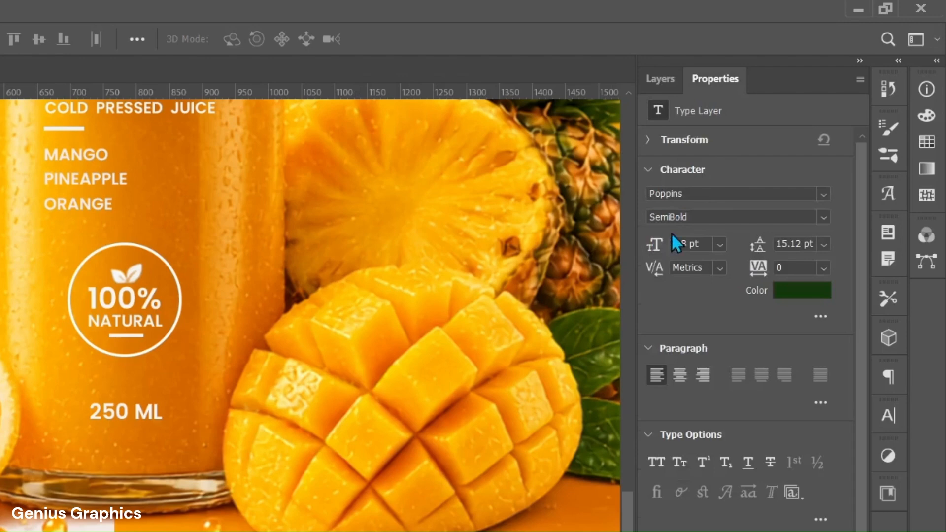
left_click(800, 293)
left_click(779, 464)
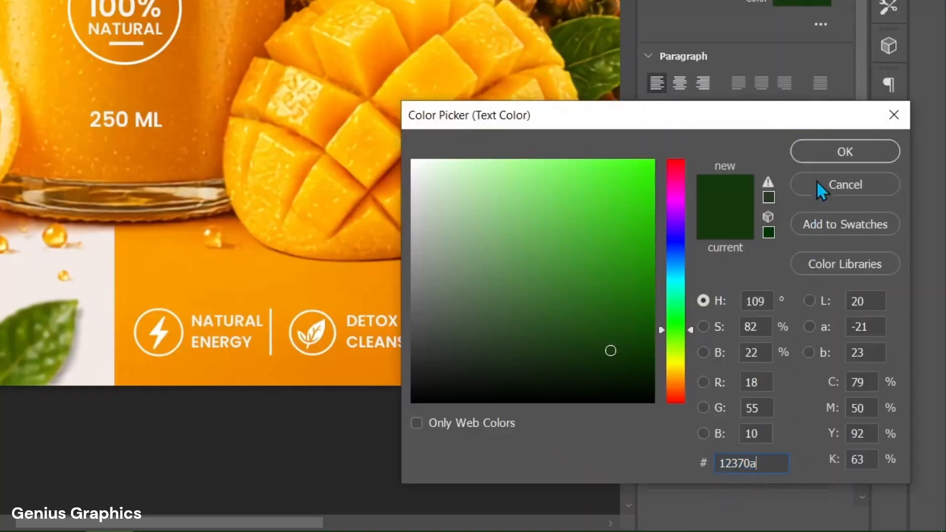
left_click(819, 159)
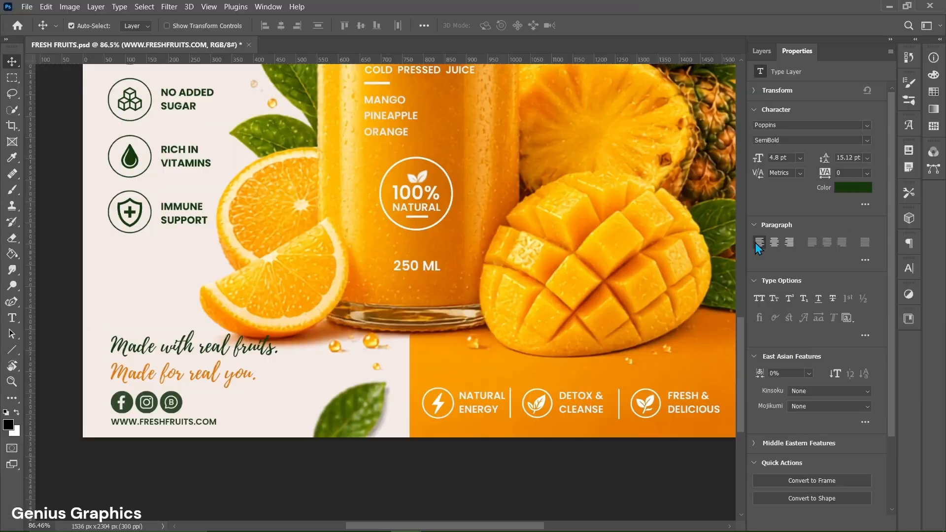
left_click(765, 57)
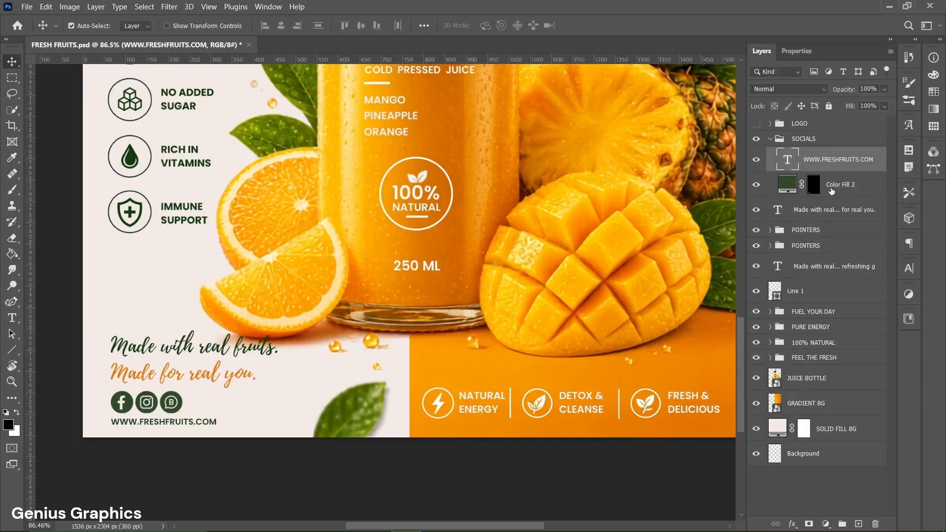
left_click(771, 139)
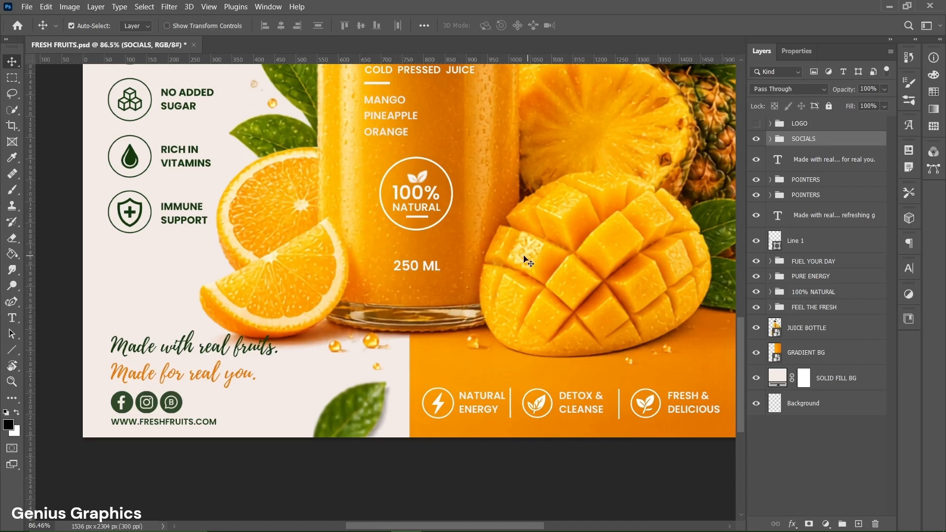
Show the LOGO group above the "PURE ENERGY" headline and stamp all visible layers into a new merged layer above it.
key("ctrl+0")
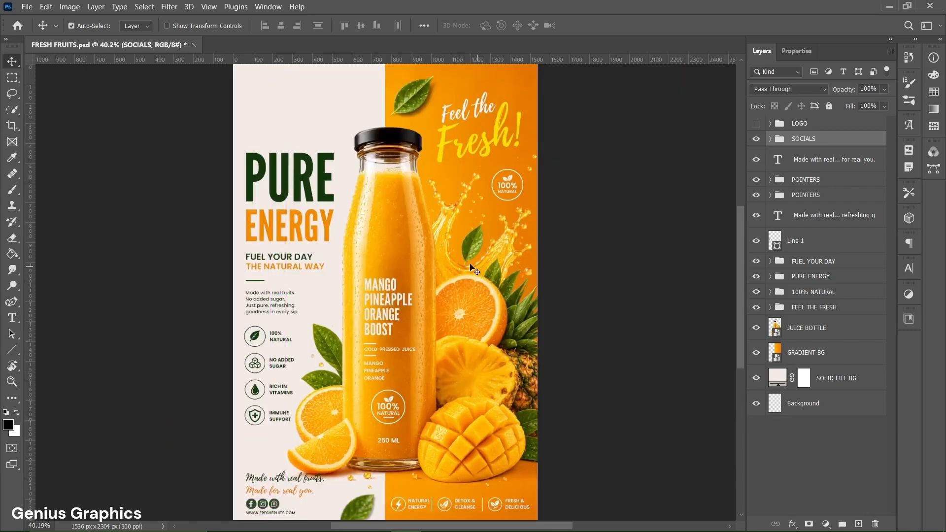
left_click(759, 123)
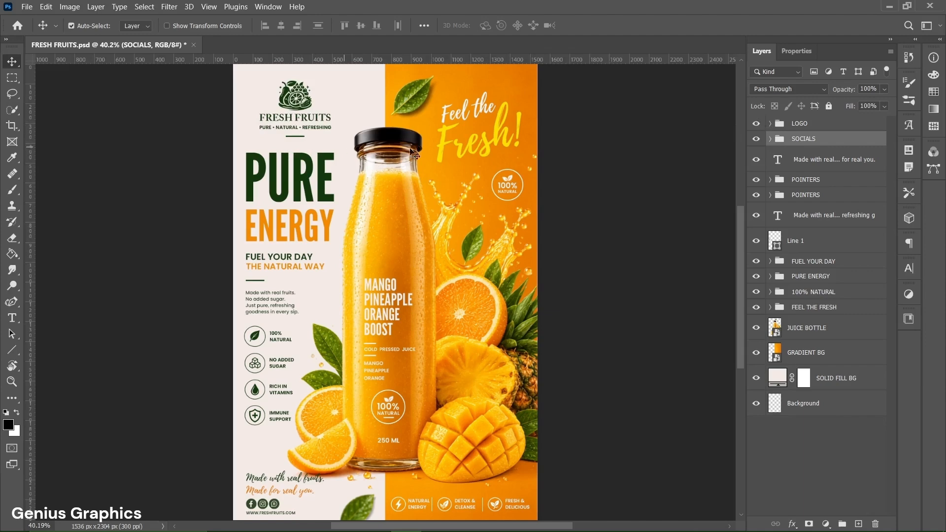
left_click(821, 125)
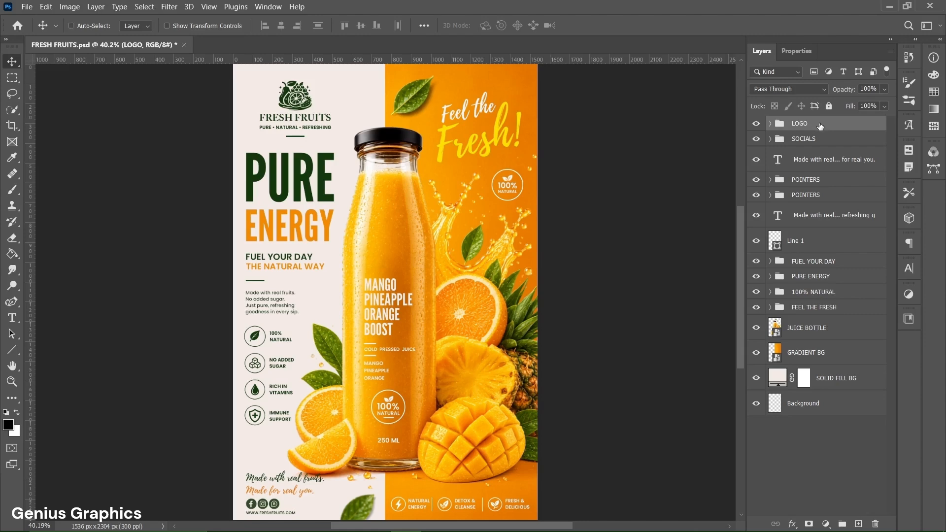
key("ctrl+shift+alt+e")
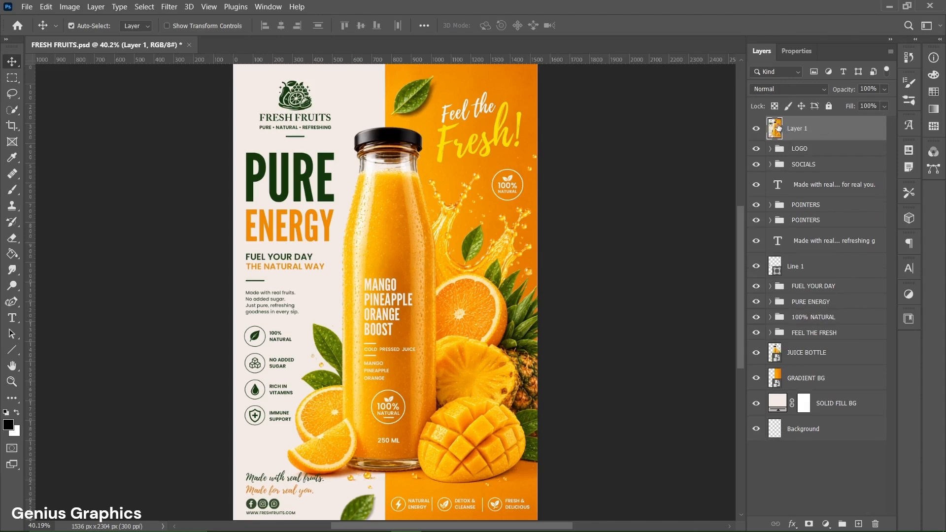